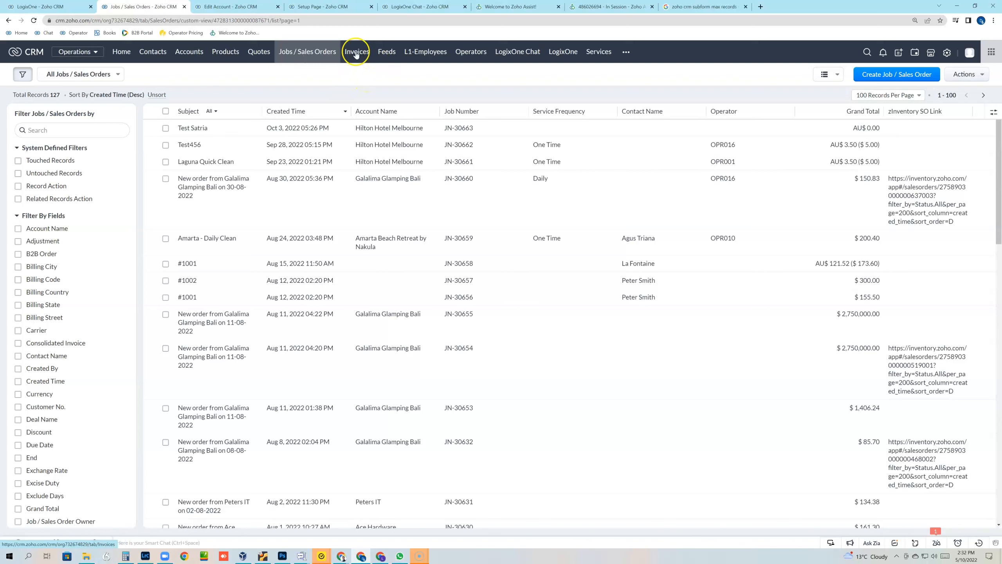
# Step: Open the Jobs / Sales Orders list, showing all 127 job records newest first
pyautogui.click(289, 55)
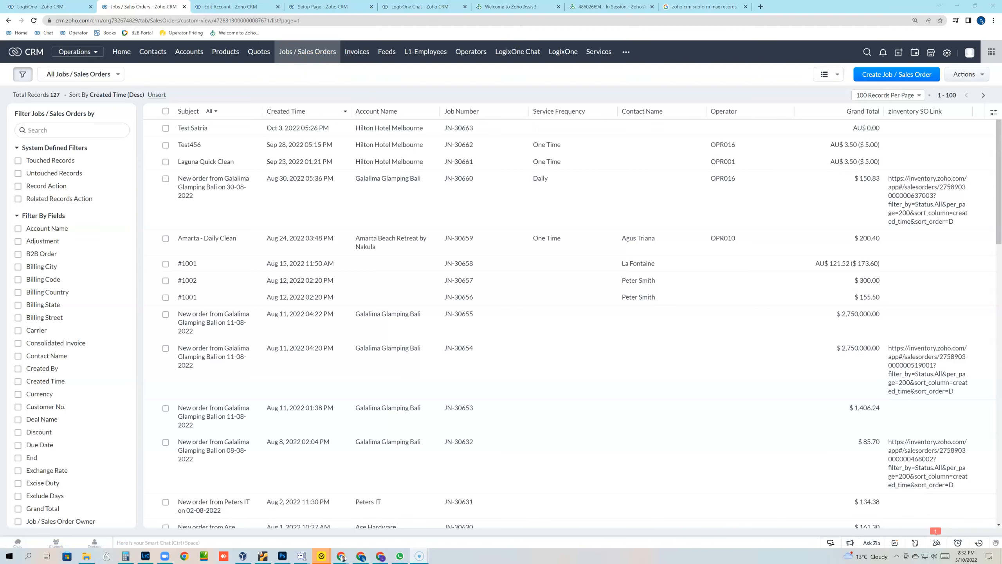
# Step: Close the Edit Account browser tab, then start a blank Create Job / Sales Order form
pyautogui.click(600, 9)
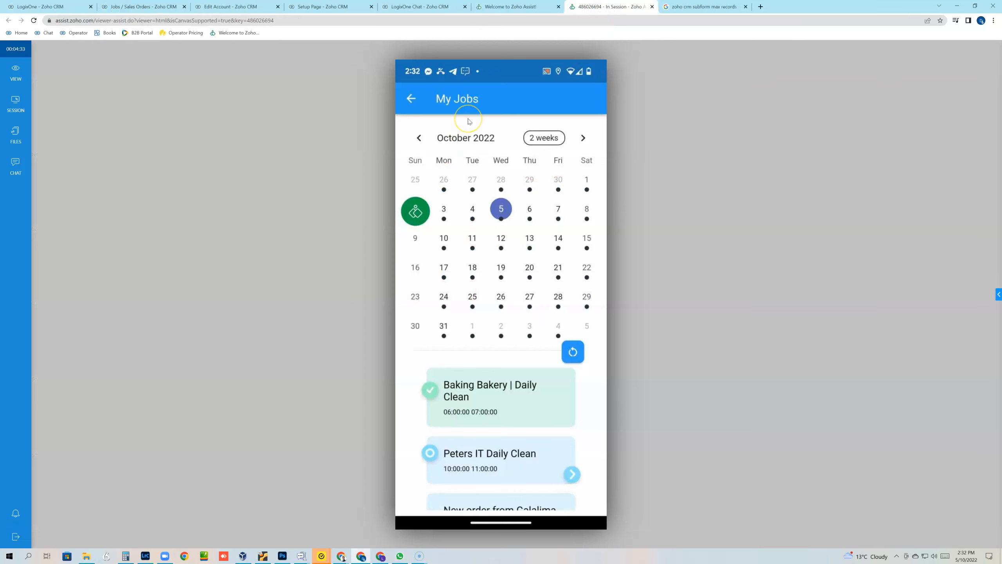
pyautogui.click(402, 79)
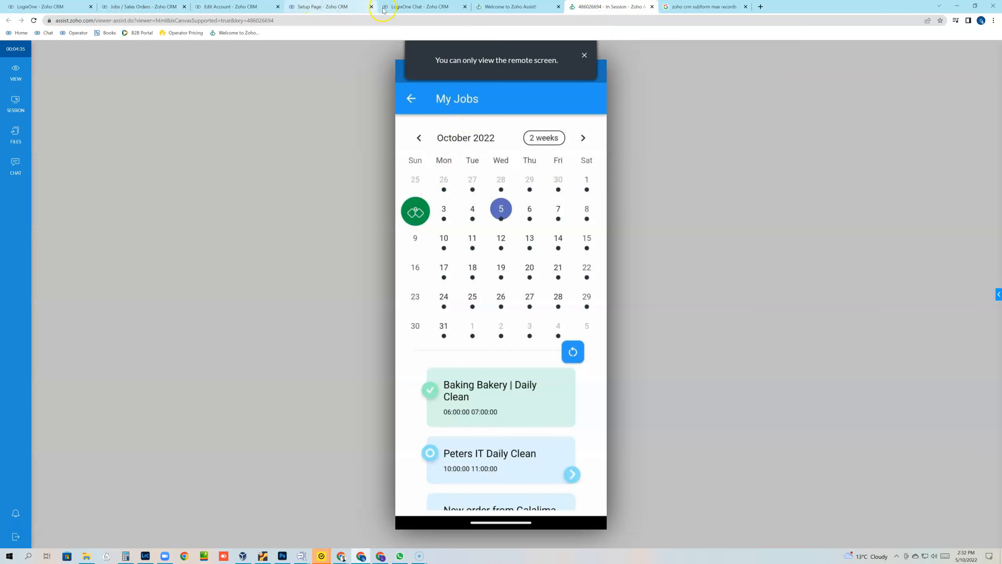
pyautogui.click(419, 5)
pyautogui.click(337, 7)
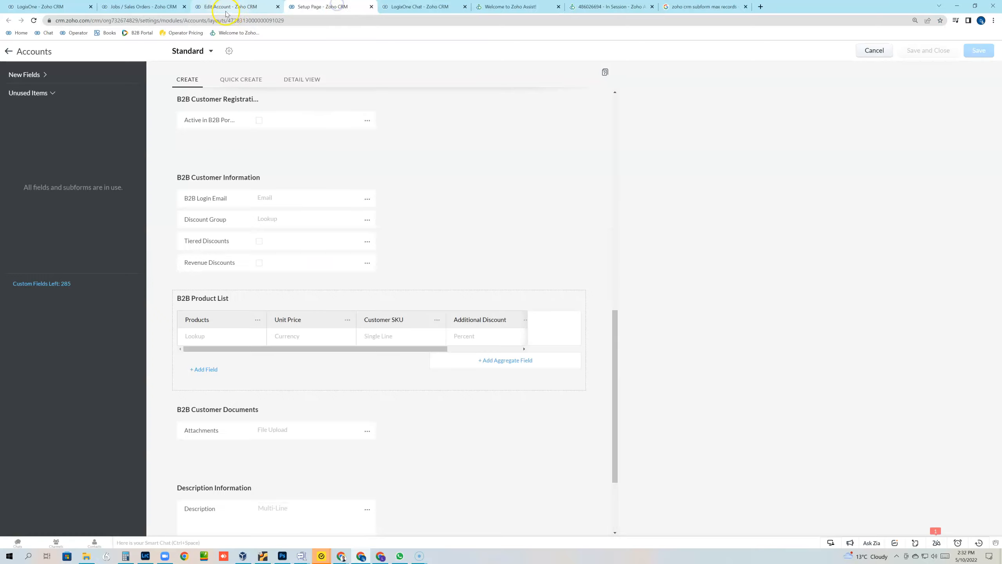
pyautogui.click(226, 7)
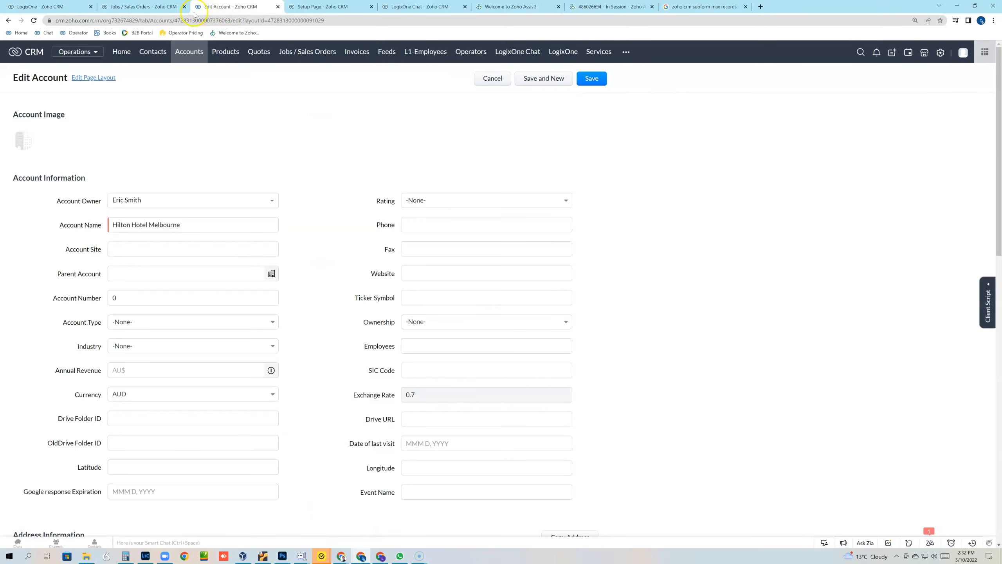
pyautogui.click(279, 7)
pyautogui.click(161, 7)
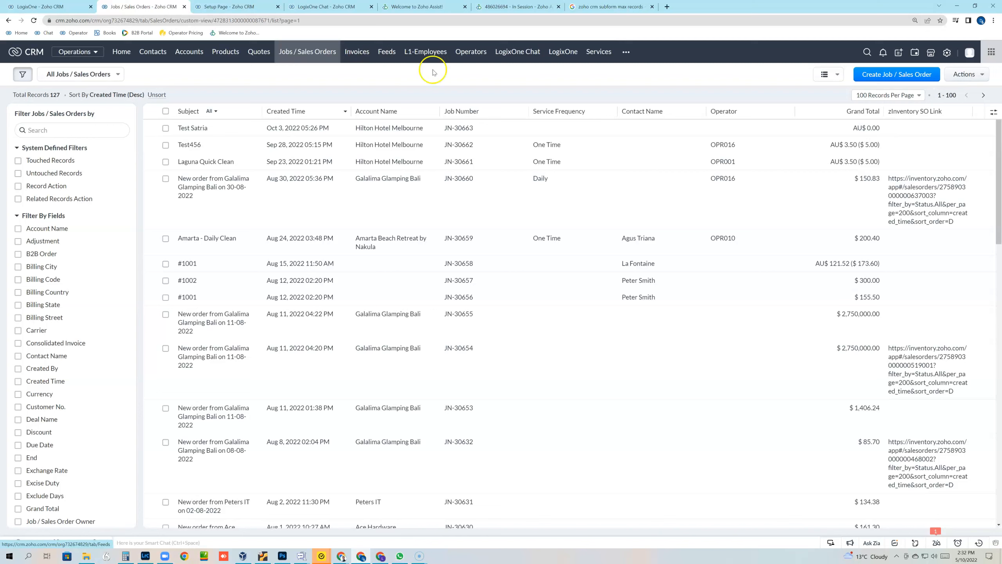
pyautogui.click(869, 78)
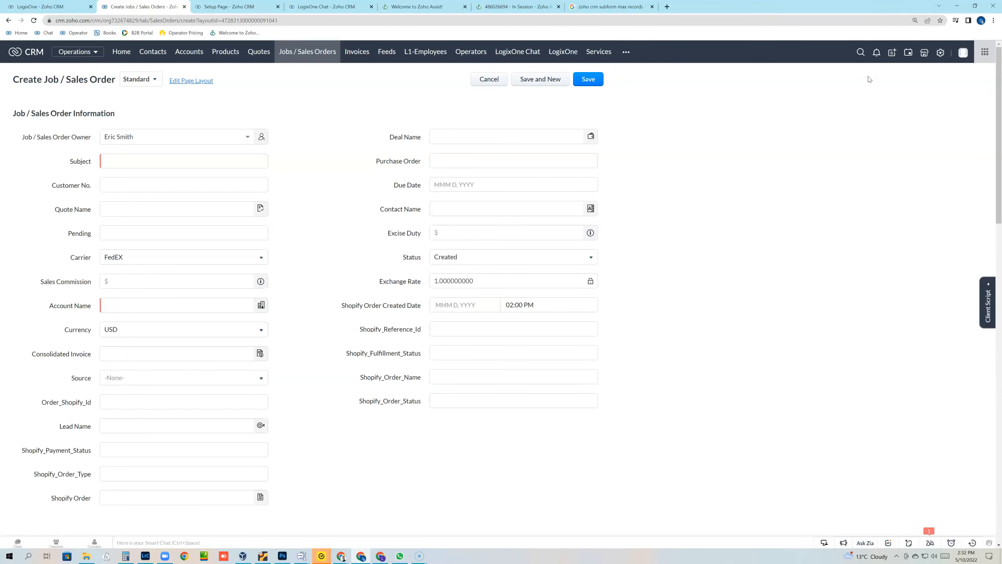
# Step: Switch the form to the Jobs layout and set the Subject to Daily Clean
pyautogui.click(146, 162)
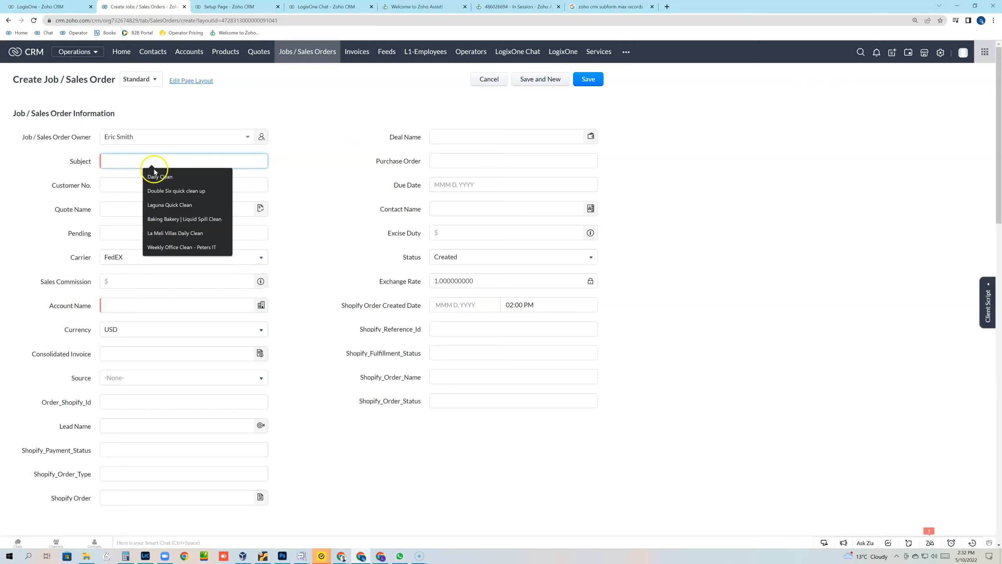
pyautogui.click(160, 177)
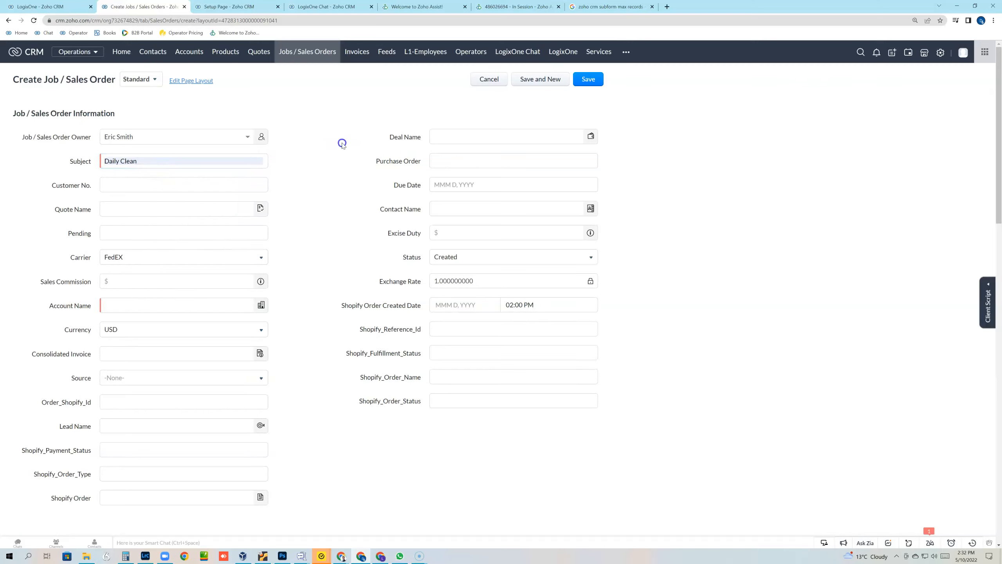
pyautogui.click(146, 80)
pyautogui.click(143, 112)
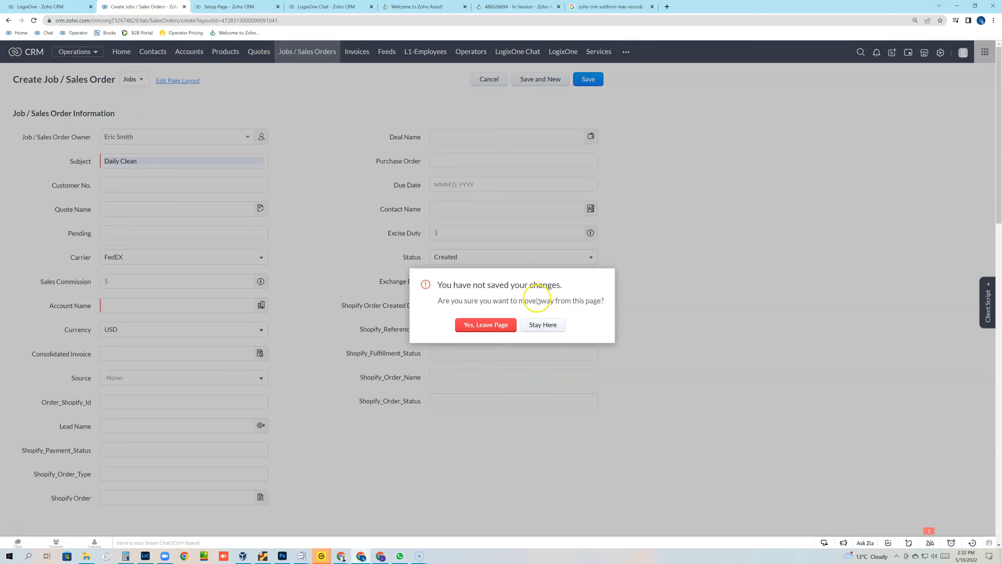
pyautogui.click(496, 325)
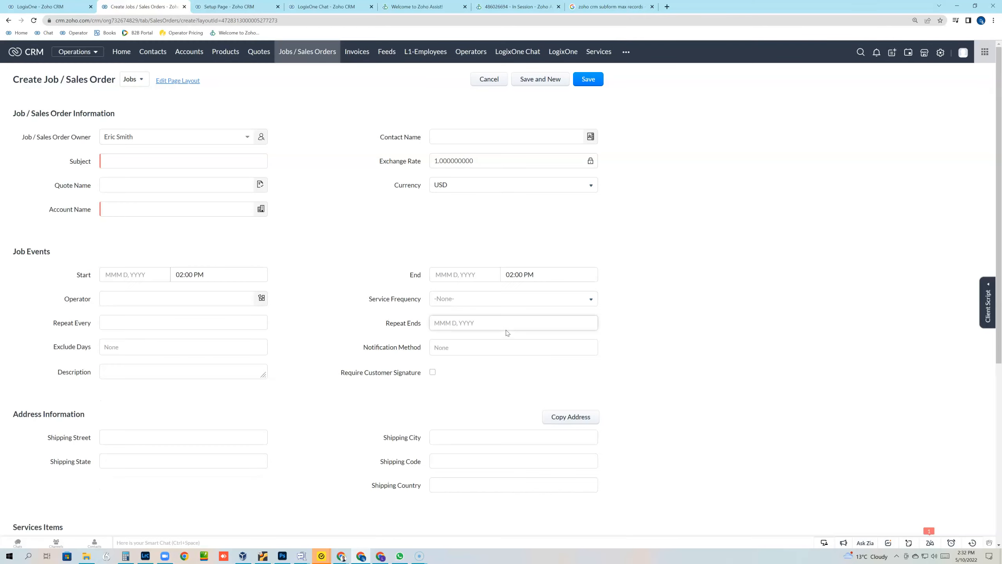
pyautogui.click(329, 158)
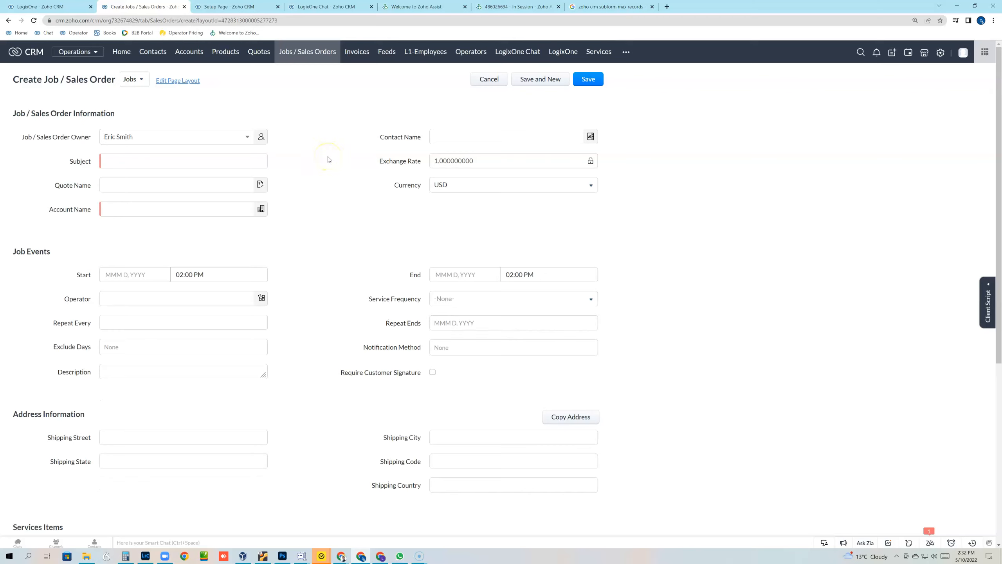
pyautogui.click(165, 163)
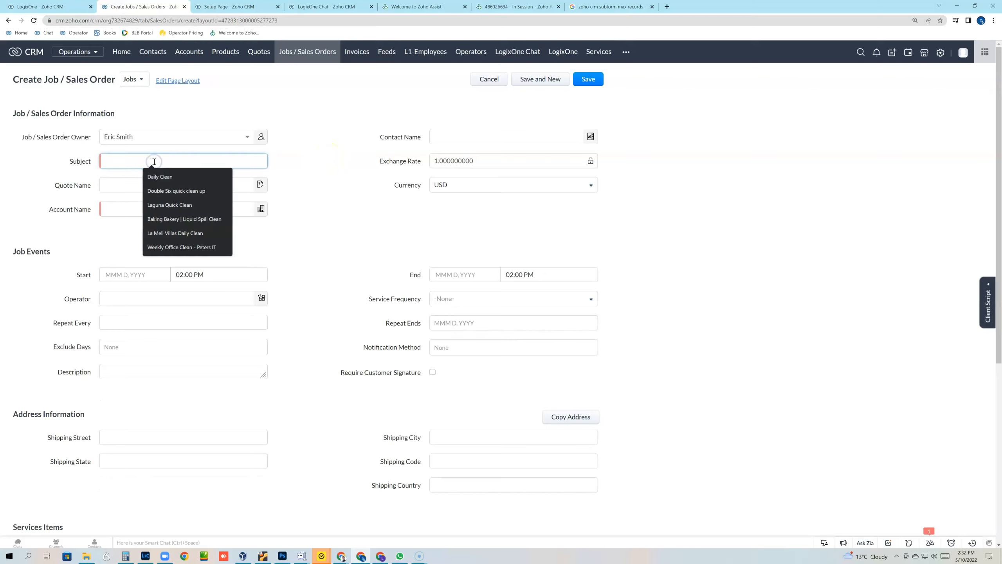
pyautogui.click(163, 176)
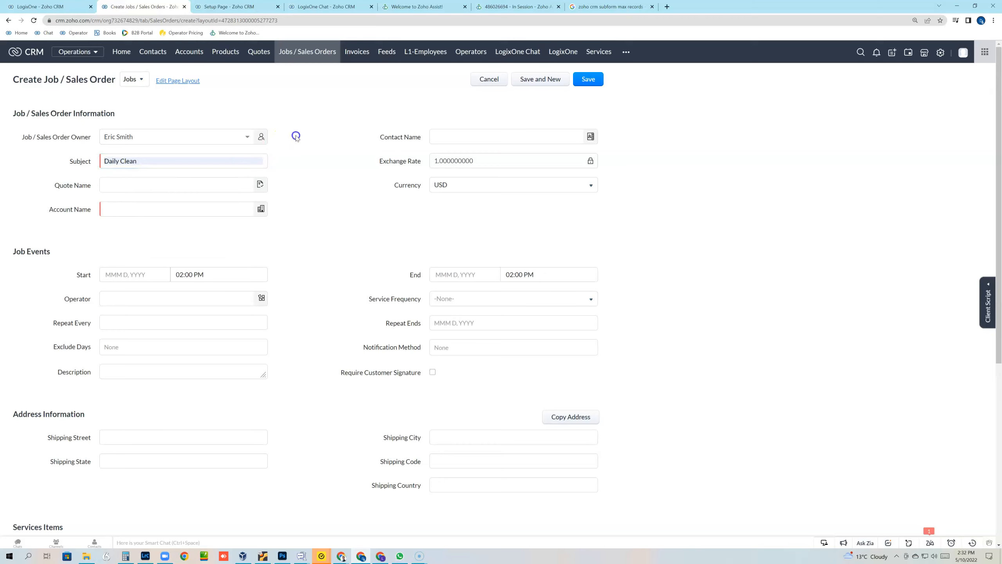
# Step: Choose Hilton Hotel Melbourne as the account and pick its contact person
pyautogui.click(154, 213)
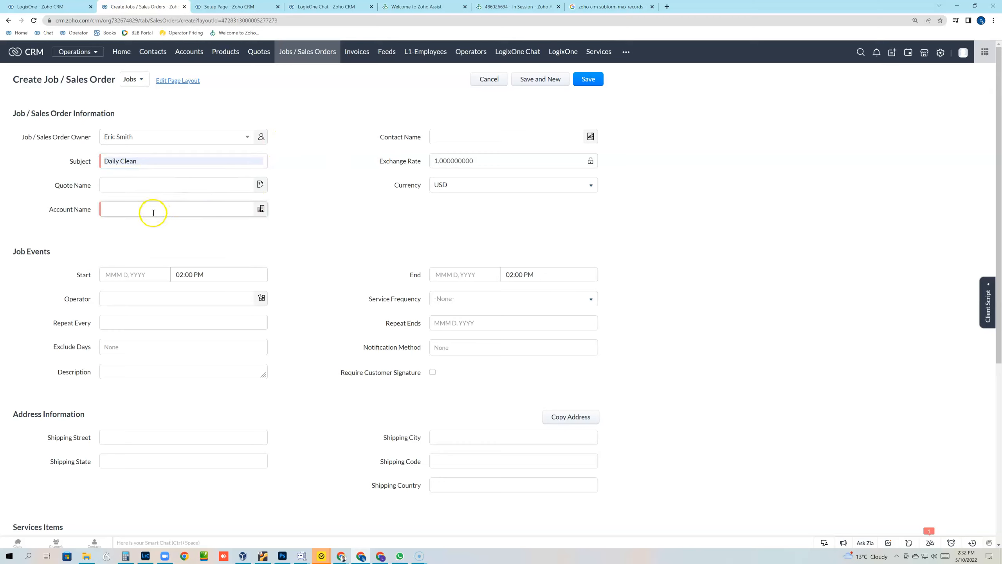
pyautogui.click(153, 227)
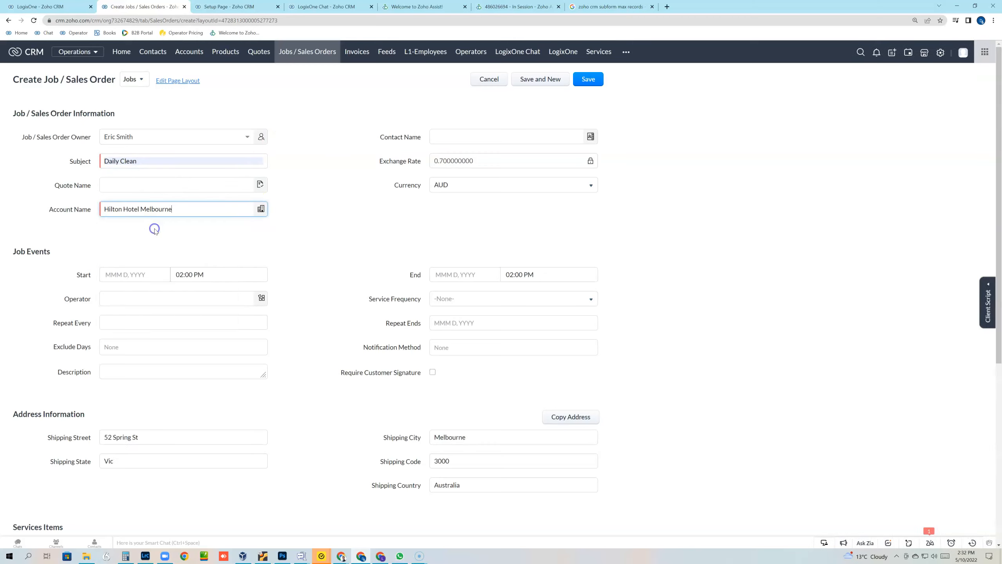
pyautogui.click(322, 157)
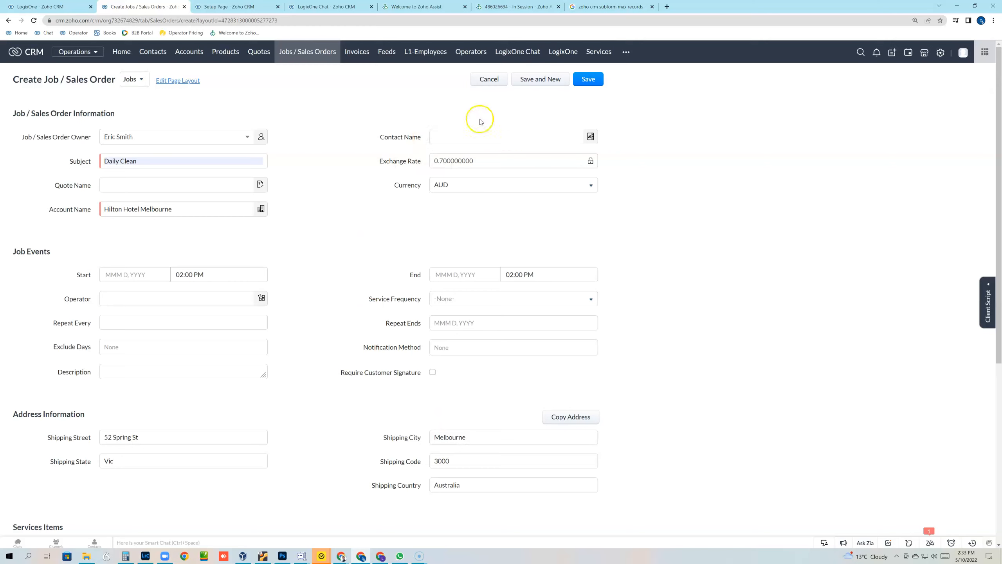
pyautogui.click(507, 138)
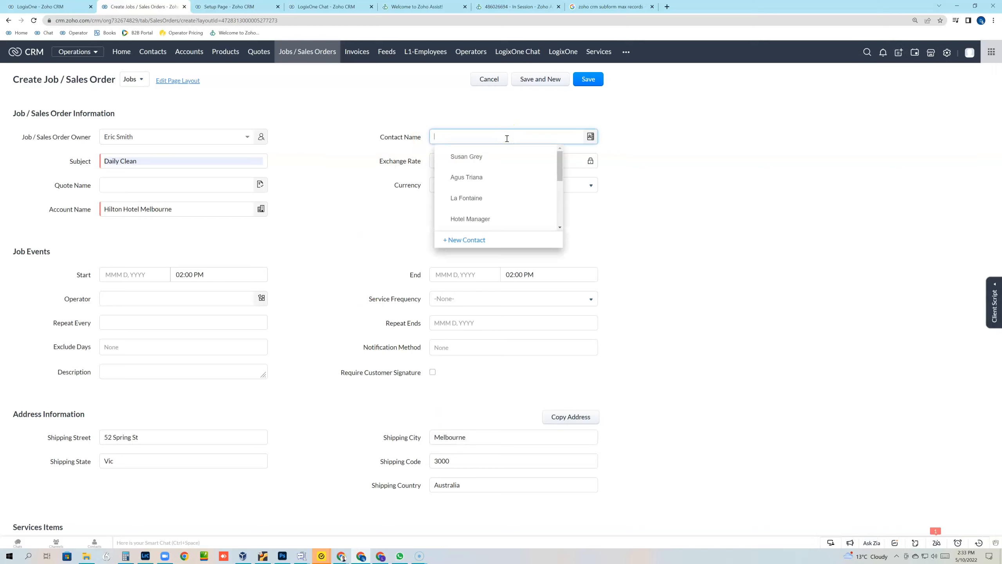
pyautogui.click(469, 156)
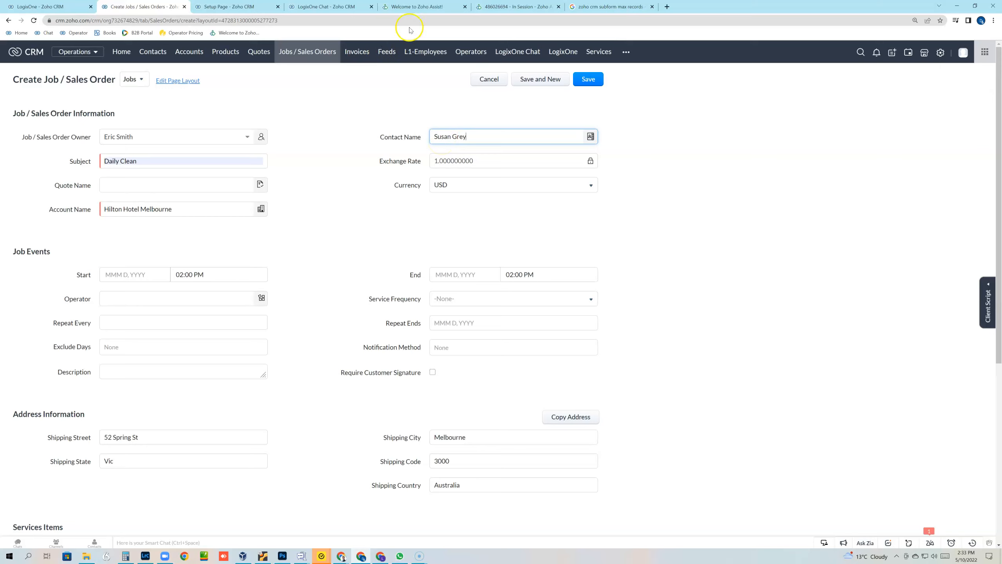
pyautogui.click(513, 7)
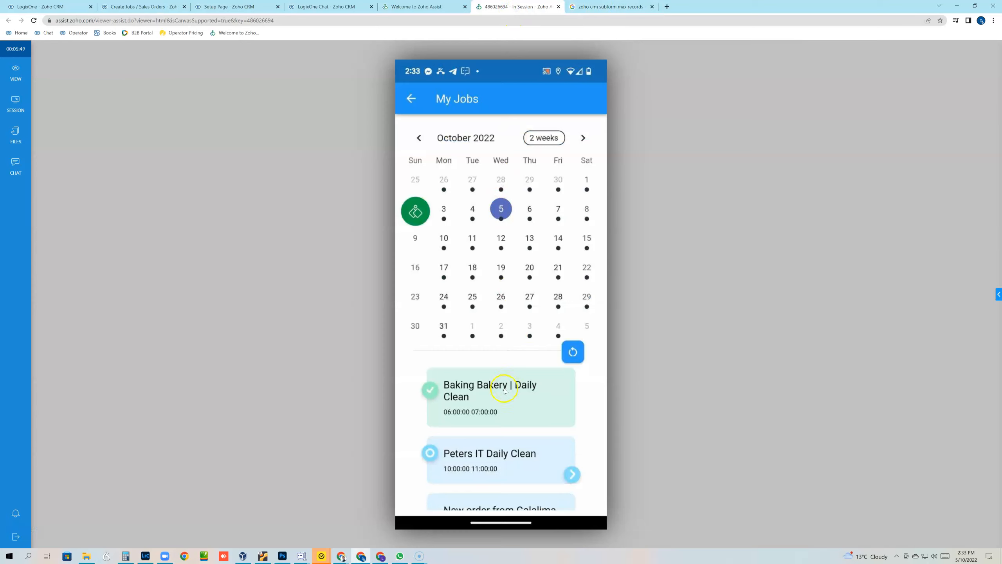
pyautogui.click(482, 452)
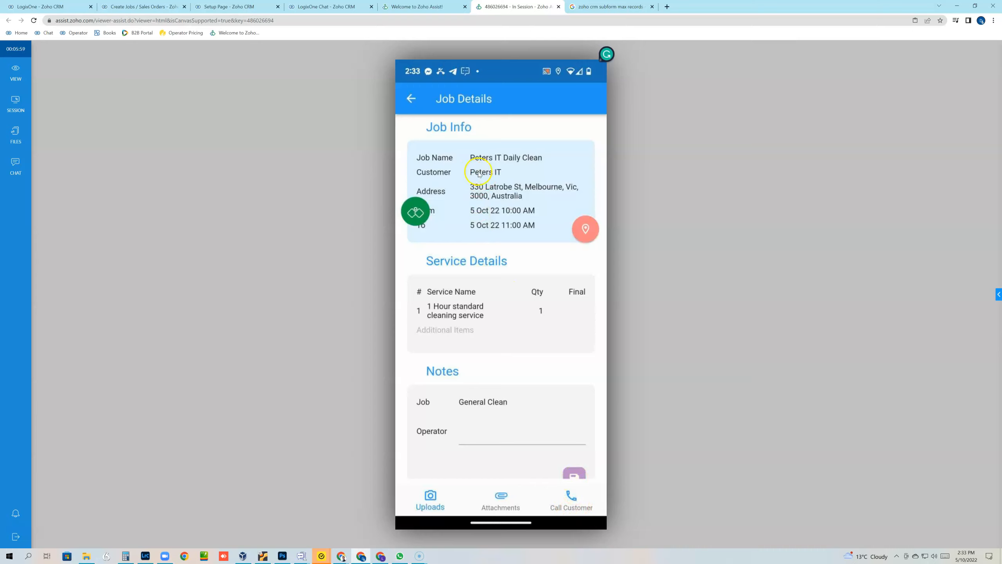
pyautogui.click(576, 501)
pyautogui.click(545, 91)
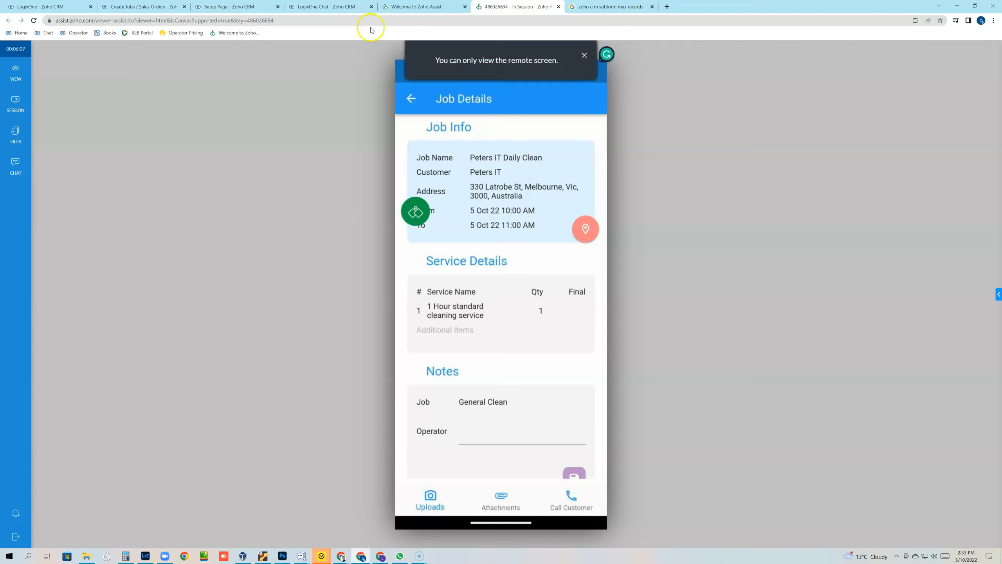
pyautogui.click(164, 8)
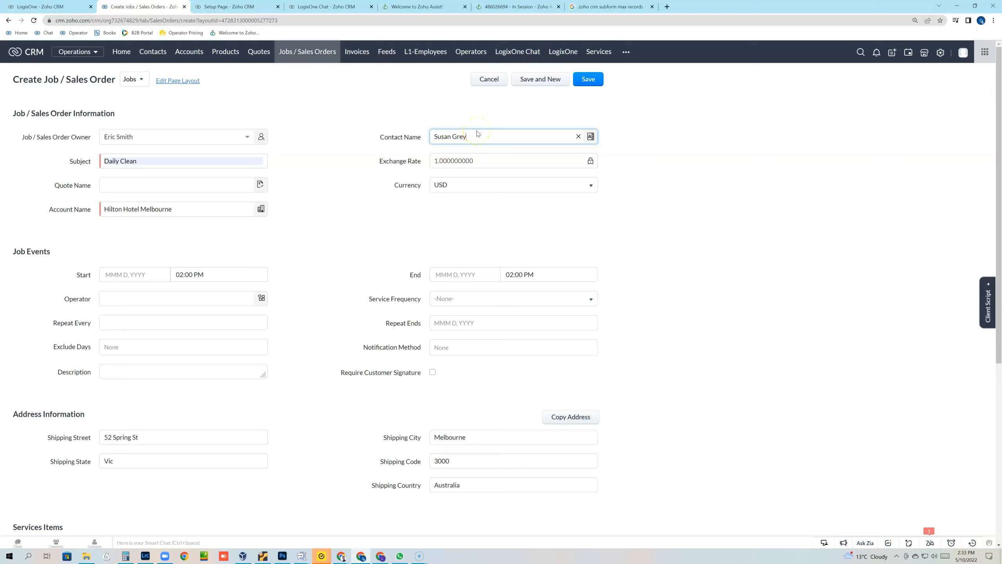
# Step: Schedule the job event for Oct 6, 2022, ending at 04:00 PM
pyautogui.click(121, 275)
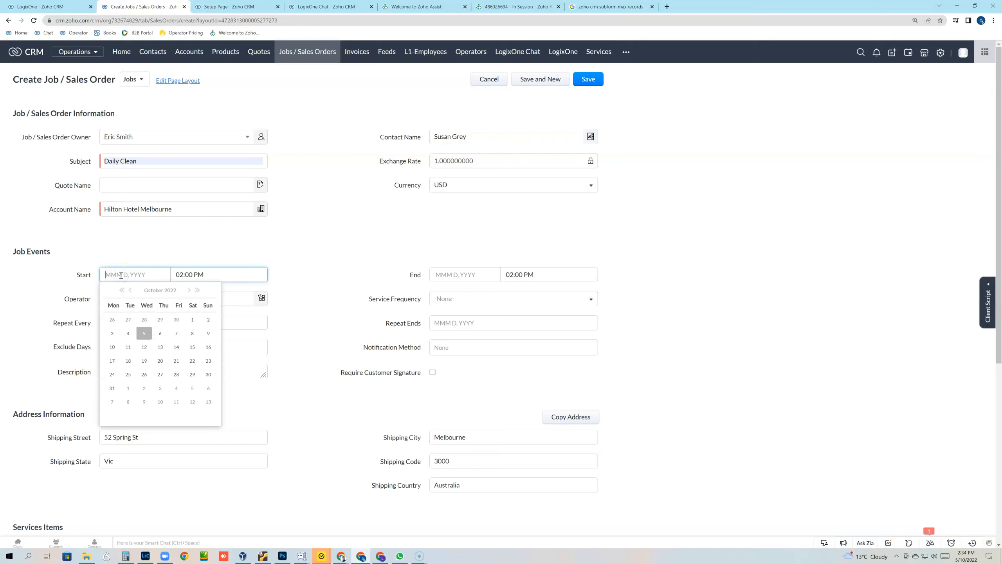
pyautogui.click(162, 335)
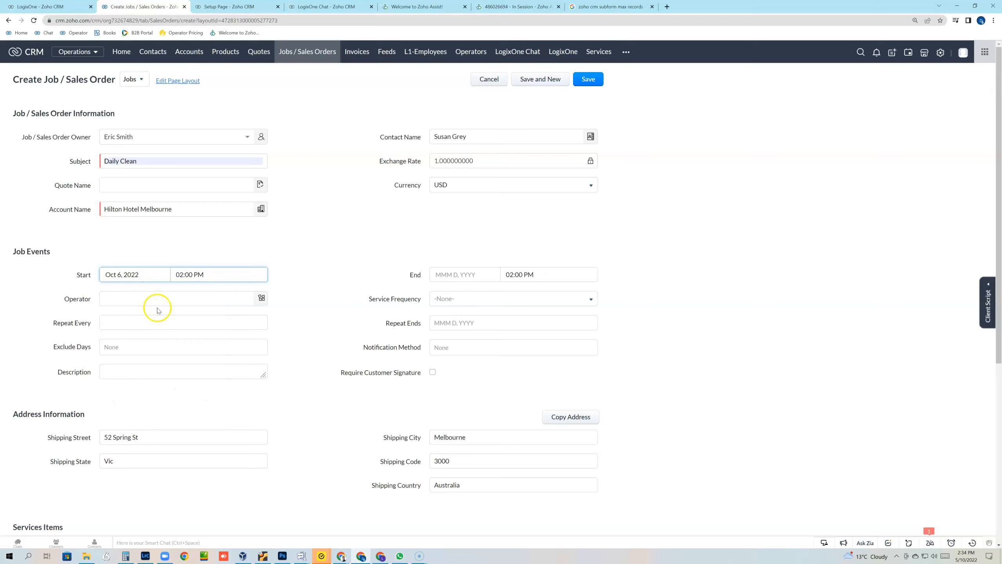
pyautogui.click(463, 273)
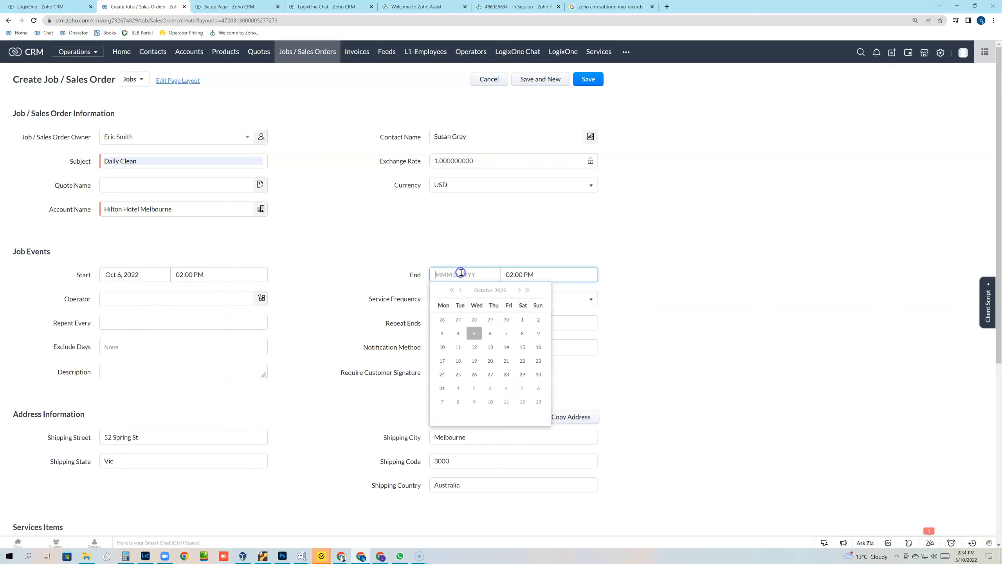
pyautogui.click(490, 333)
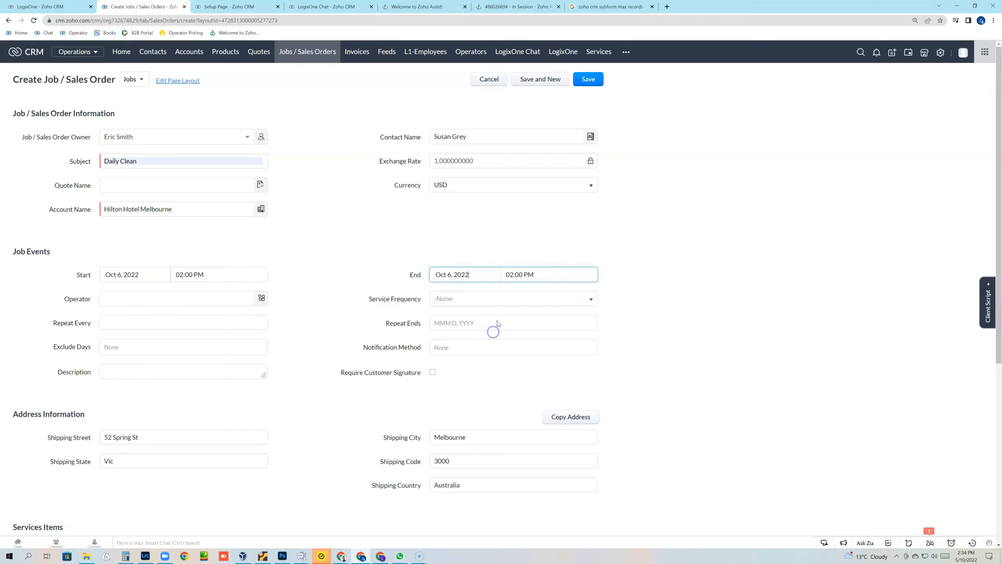
pyautogui.click(518, 274)
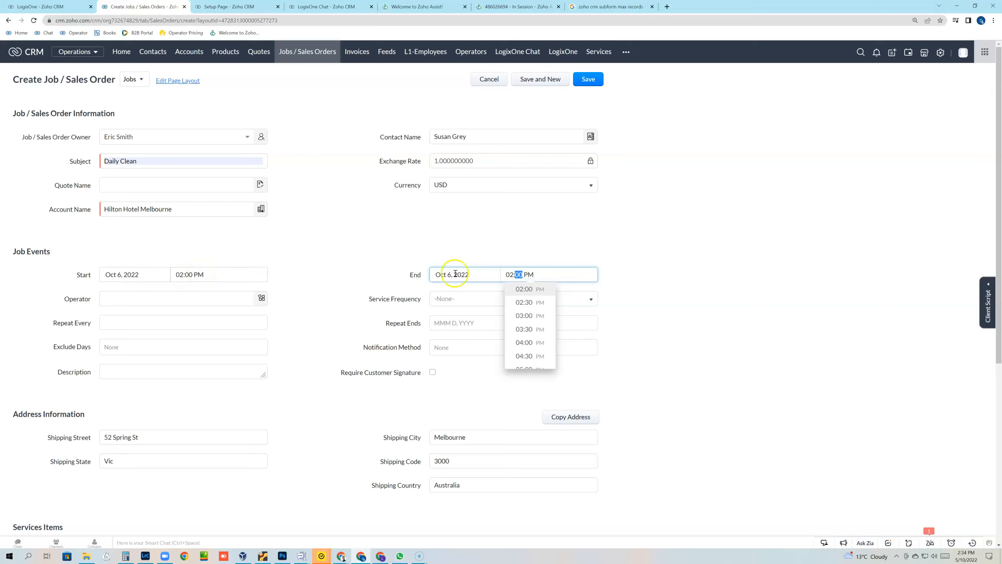
pyautogui.click(529, 342)
pyautogui.click(212, 301)
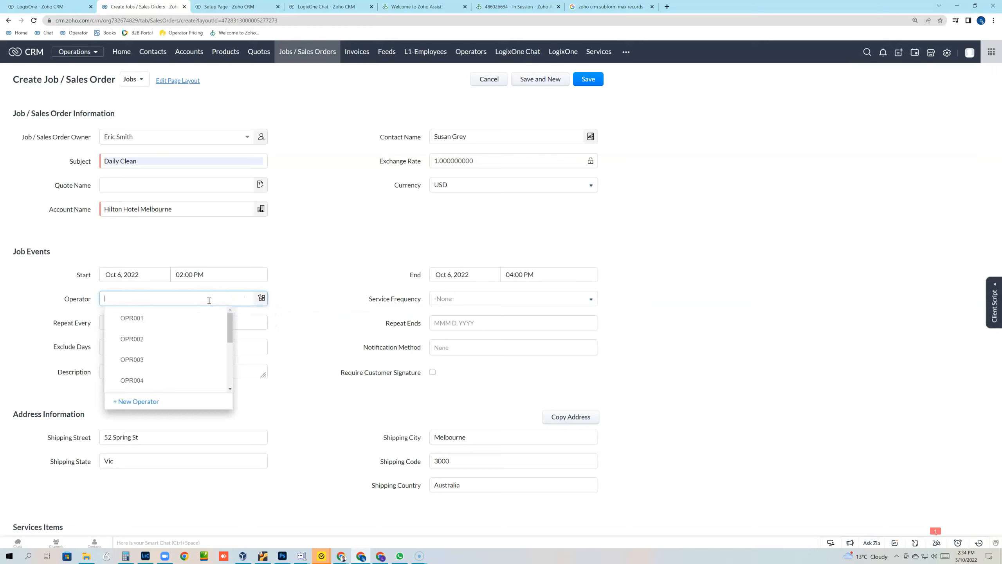
pyautogui.scroll(-3, 176, 350)
pyautogui.scroll(-5, 176, 350)
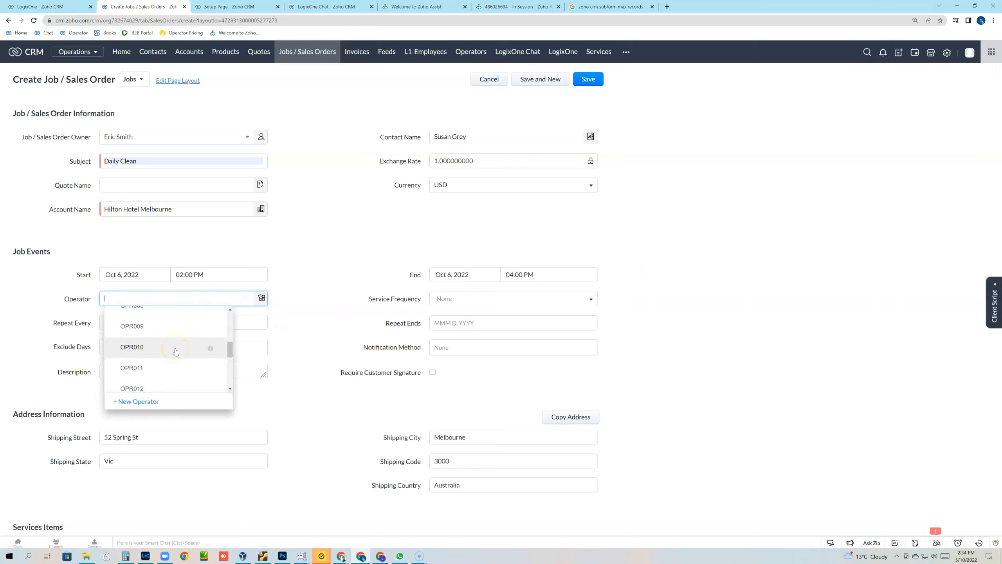
pyautogui.click(135, 321)
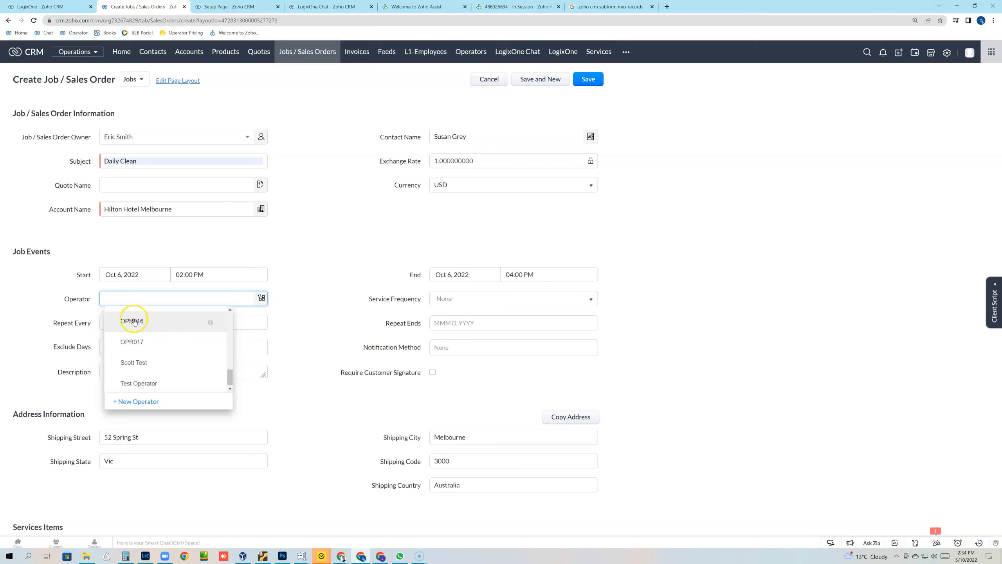
pyautogui.click(314, 280)
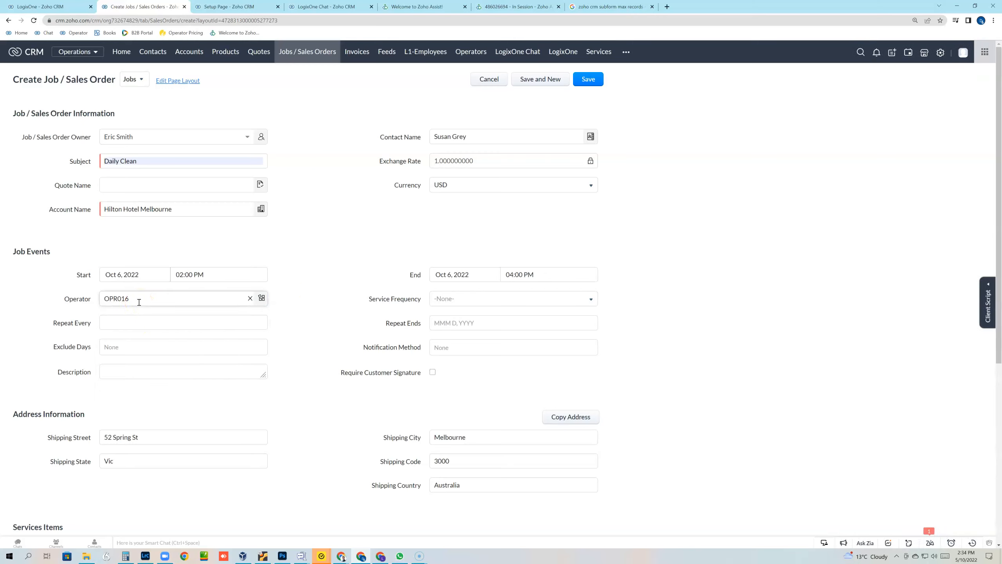
# Step: Set the service frequency to One Time
pyautogui.click(460, 302)
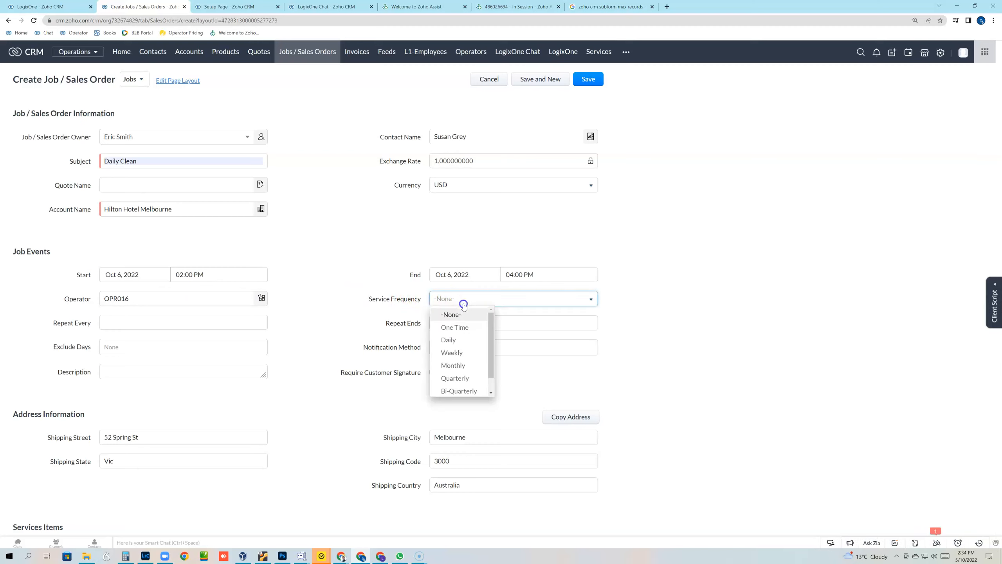
pyautogui.click(458, 327)
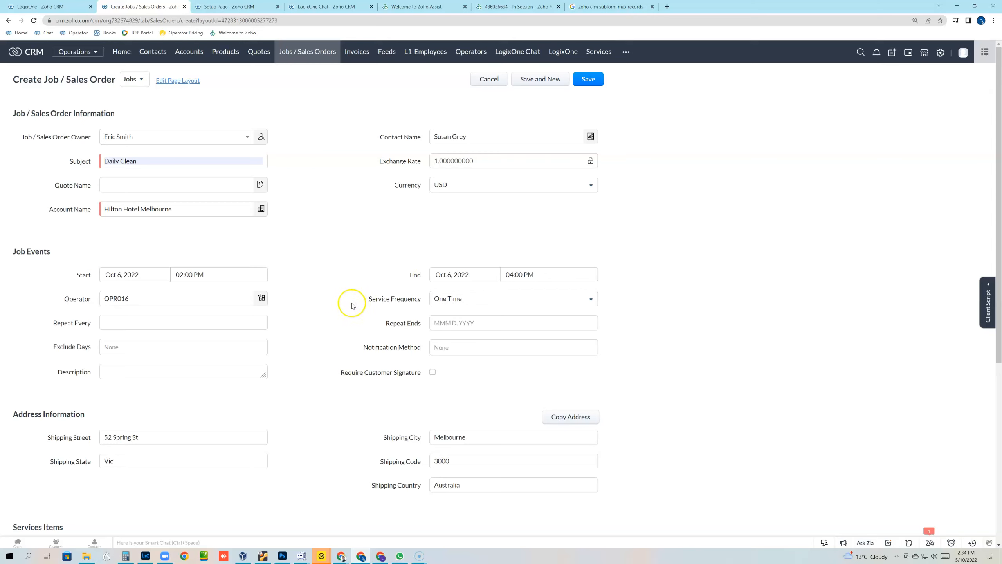
pyautogui.click(474, 299)
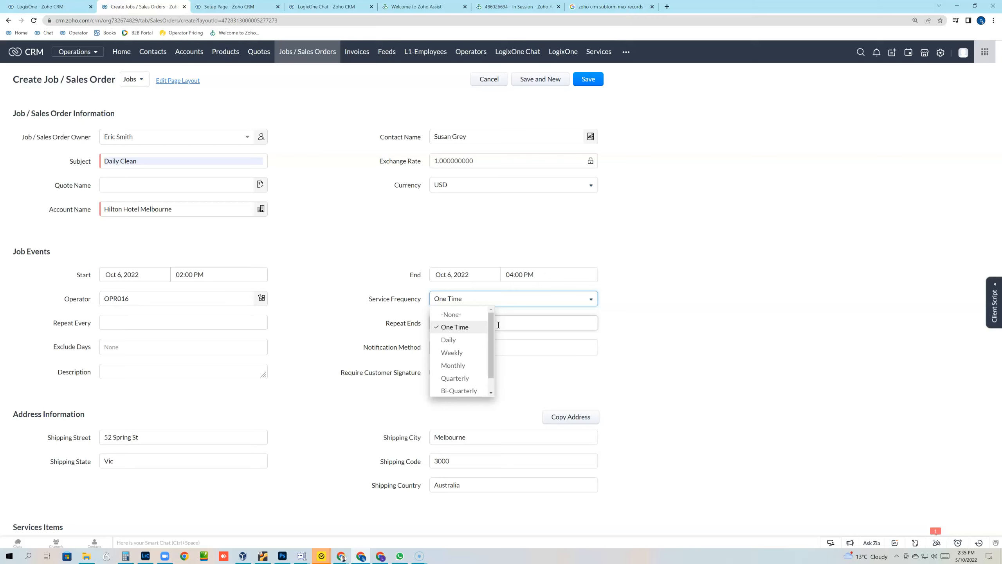
pyautogui.click(395, 228)
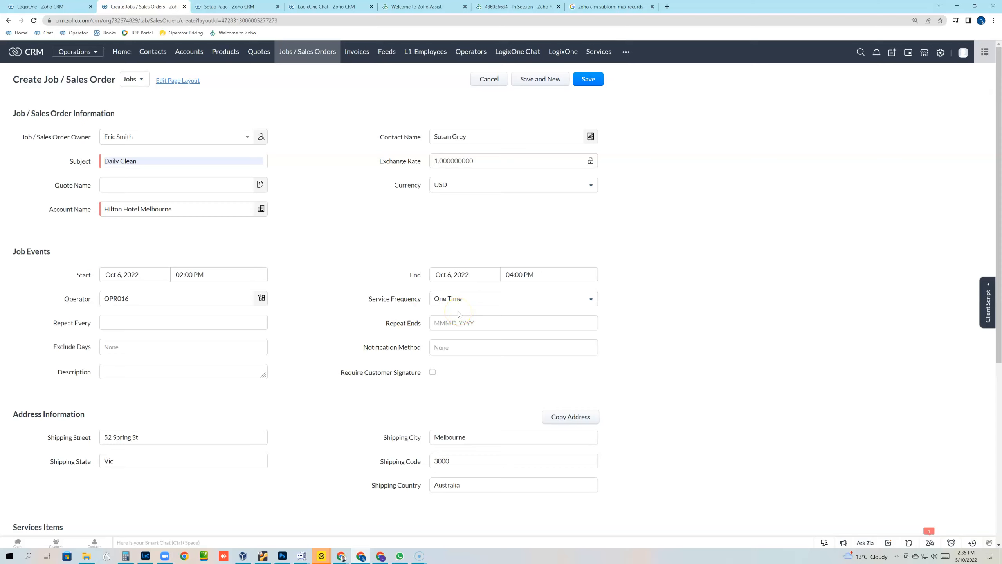
pyautogui.click(110, 329)
pyautogui.click(345, 331)
pyautogui.click(157, 369)
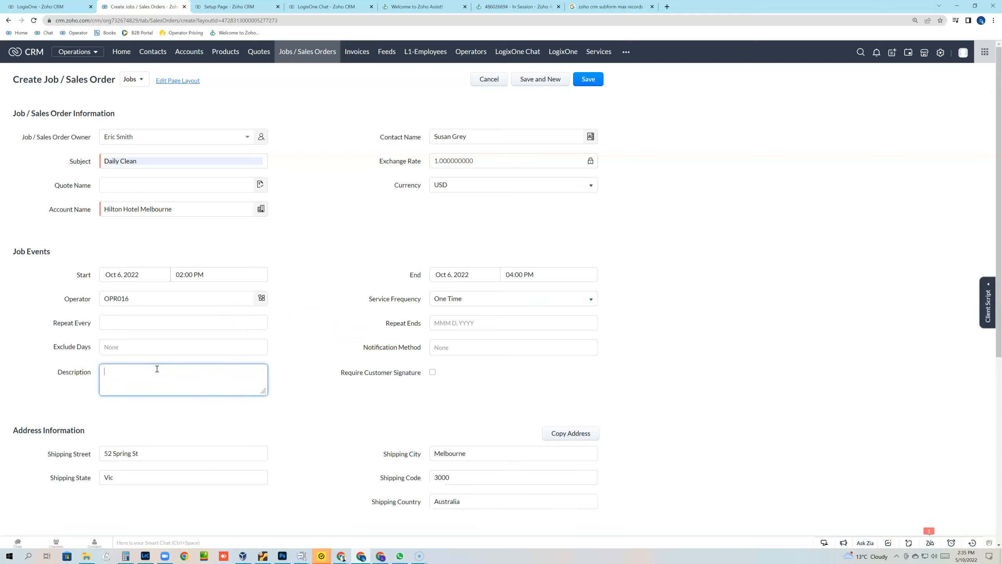
pyautogui.write('hello this is a')
pyautogui.press('BackSpace')
pyautogui.write('://iseka.services')
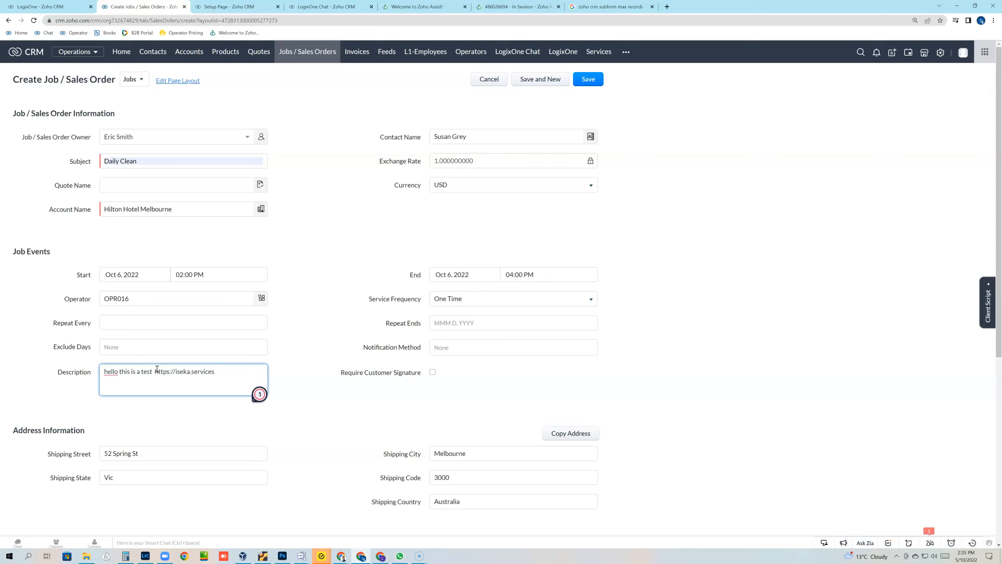
pyautogui.click(320, 350)
pyautogui.click(433, 372)
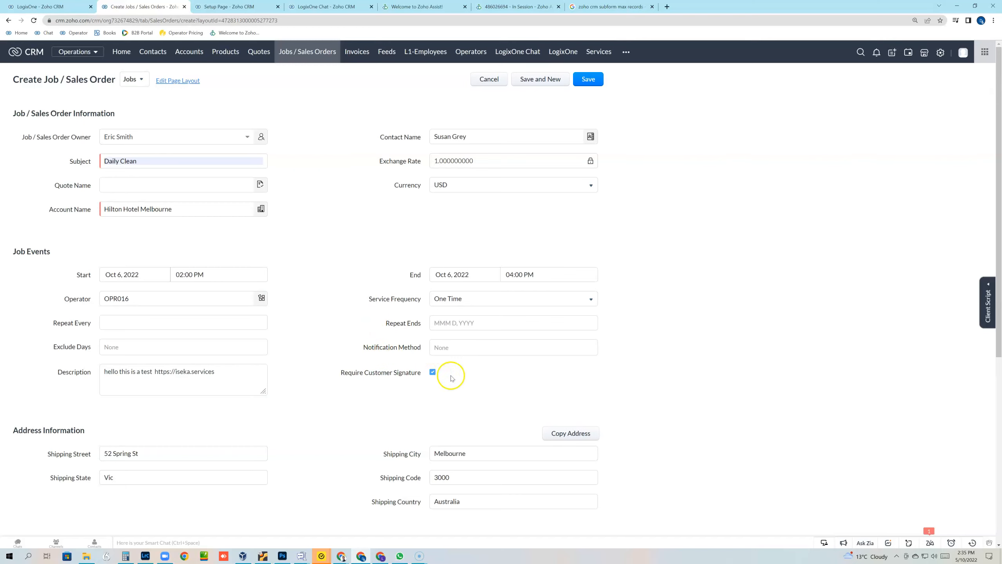
# Step: Add 1 Hour standard cleaning service in row 1 with quantity 2, totalling $130.00
pyautogui.scroll(-3, 330, 273)
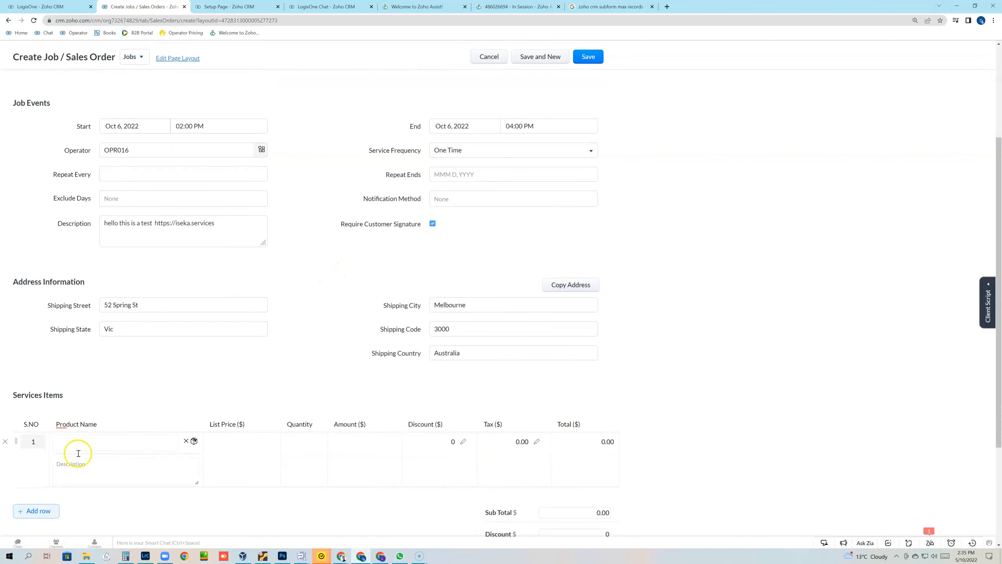
pyautogui.click(65, 444)
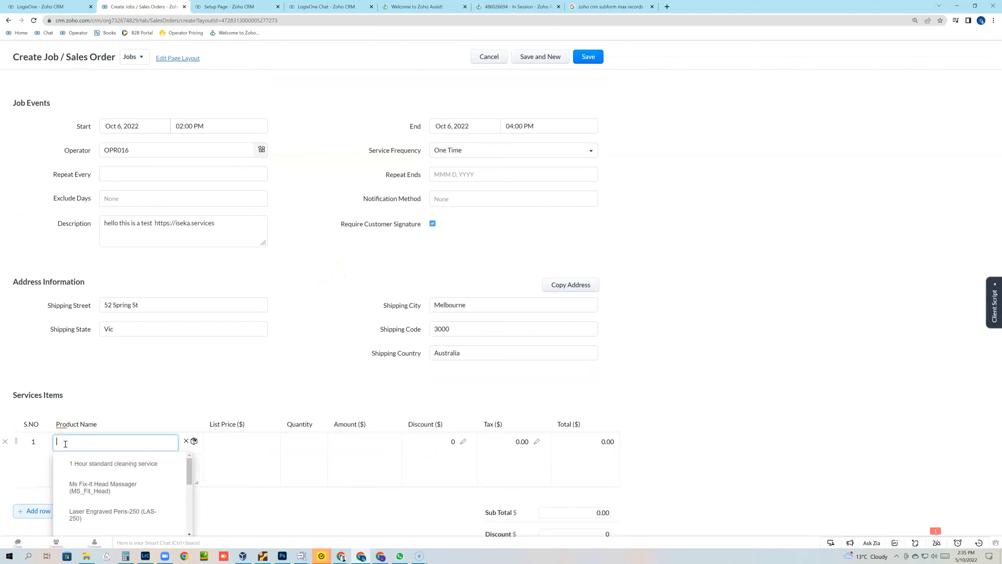
pyautogui.click(112, 463)
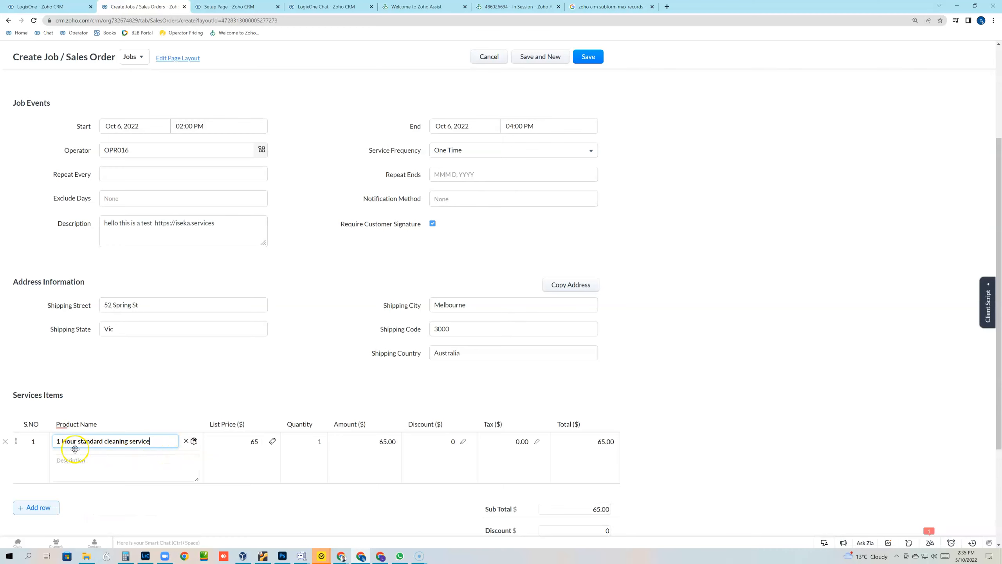
pyautogui.doubleClick(318, 440)
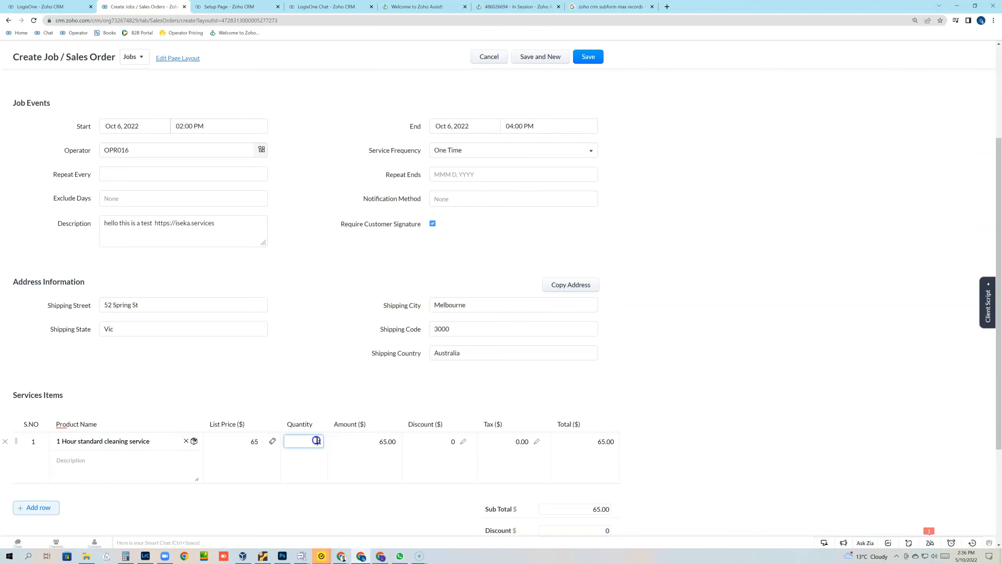
pyautogui.write('2')
pyautogui.click(695, 374)
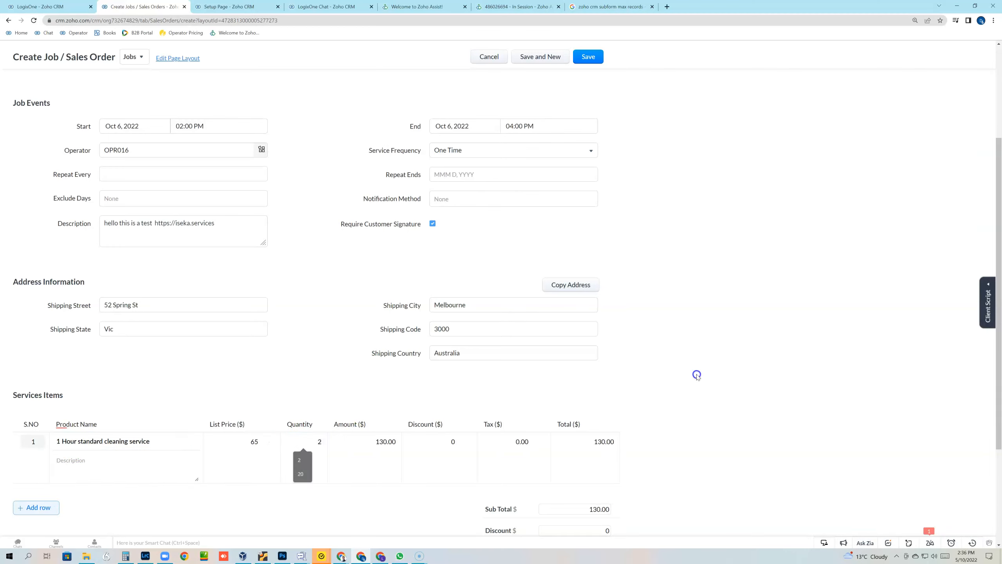
pyautogui.scroll(-1, 696, 376)
pyautogui.scroll(-1, 696, 377)
pyautogui.scroll(5, 696, 376)
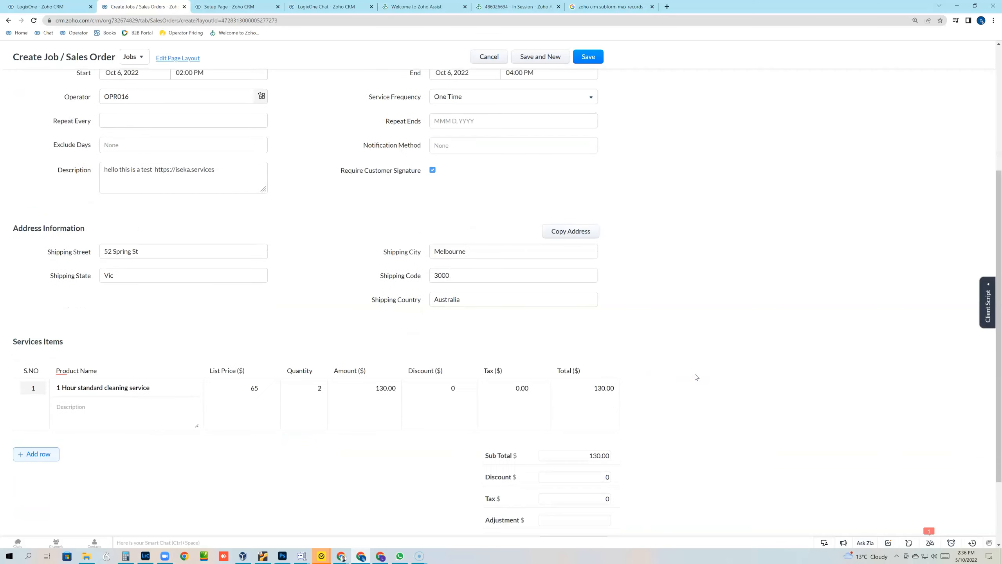
pyautogui.scroll(1, 696, 376)
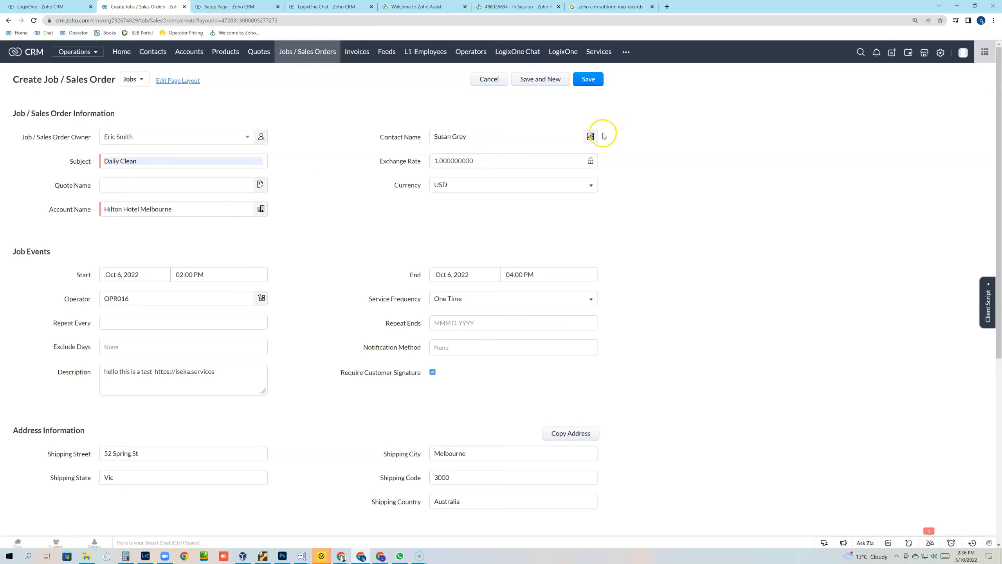
# Step: Save the Daily Clean job, dismiss the browser's address prompt, and review the saved record
pyautogui.click(589, 80)
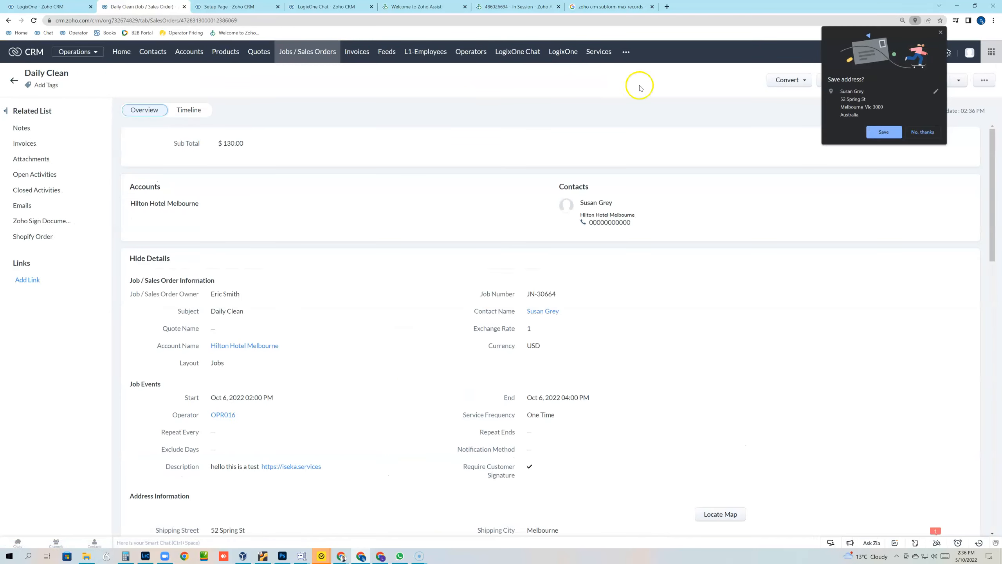
pyautogui.click(941, 33)
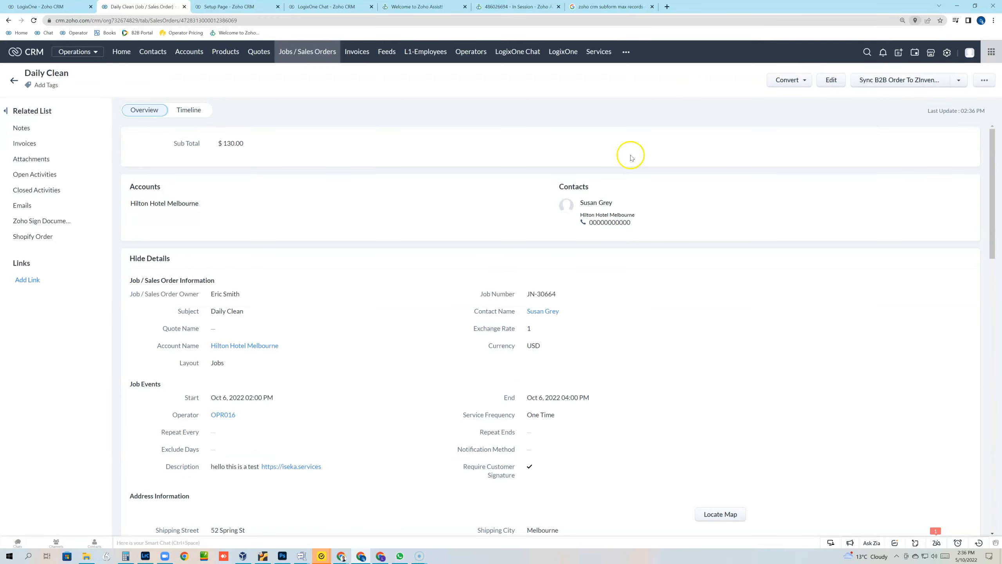
pyautogui.scroll(-2, 291, 341)
pyautogui.scroll(-3, 291, 341)
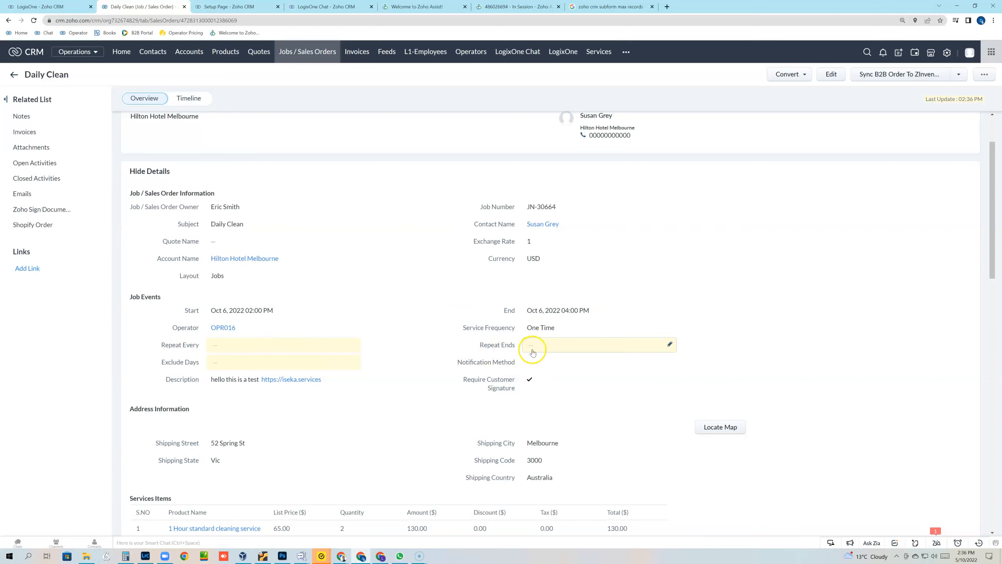
pyautogui.scroll(-2, 390, 342)
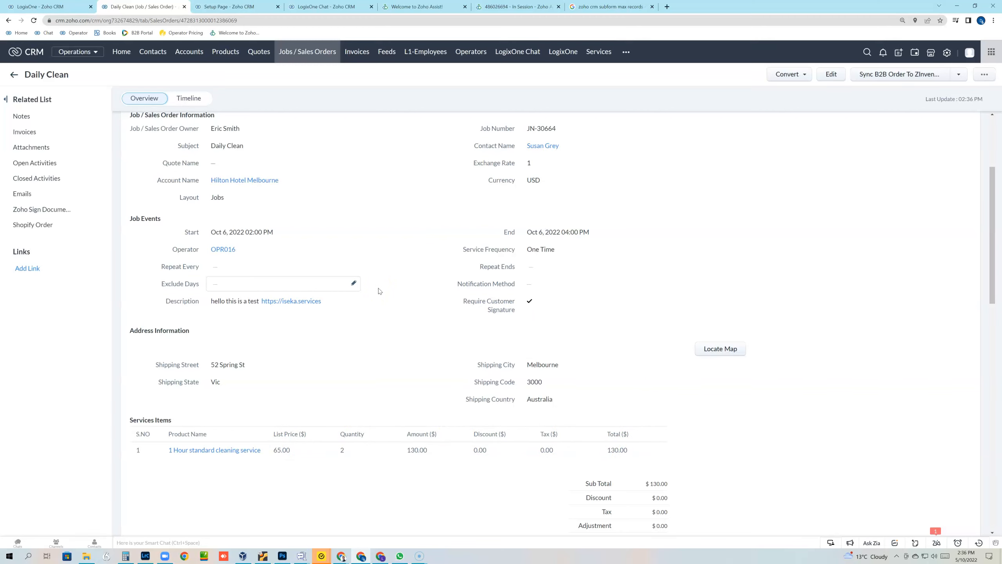
pyautogui.scroll(2, 397, 292)
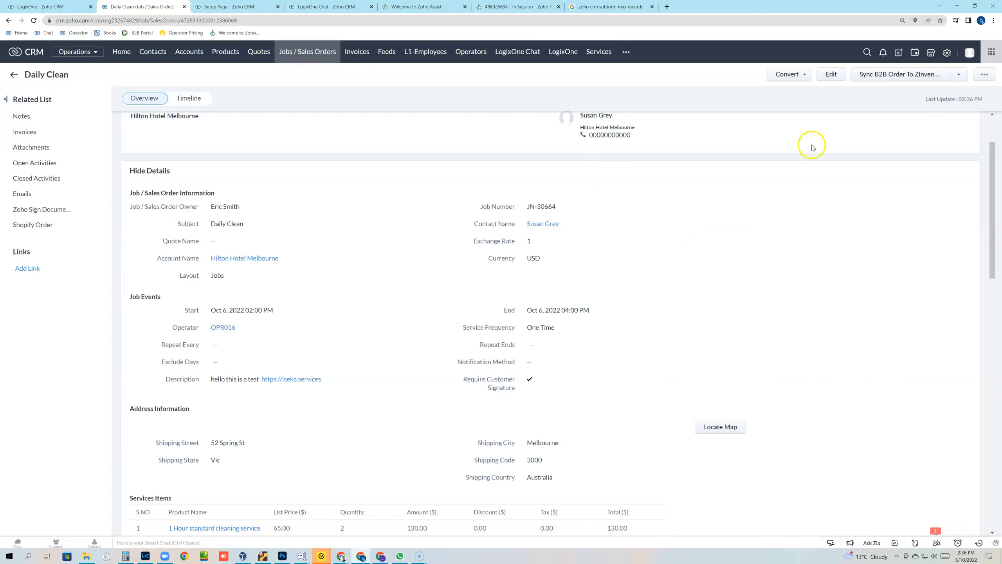
pyautogui.click(959, 78)
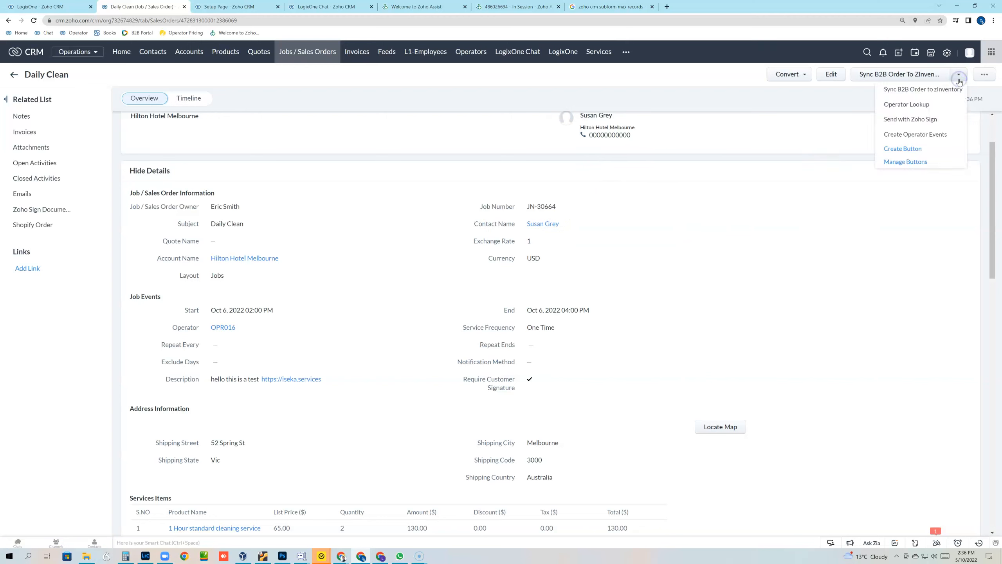
# Step: Run Create Operator Events for the Daily Clean job and close the confirmation message
pyautogui.click(931, 134)
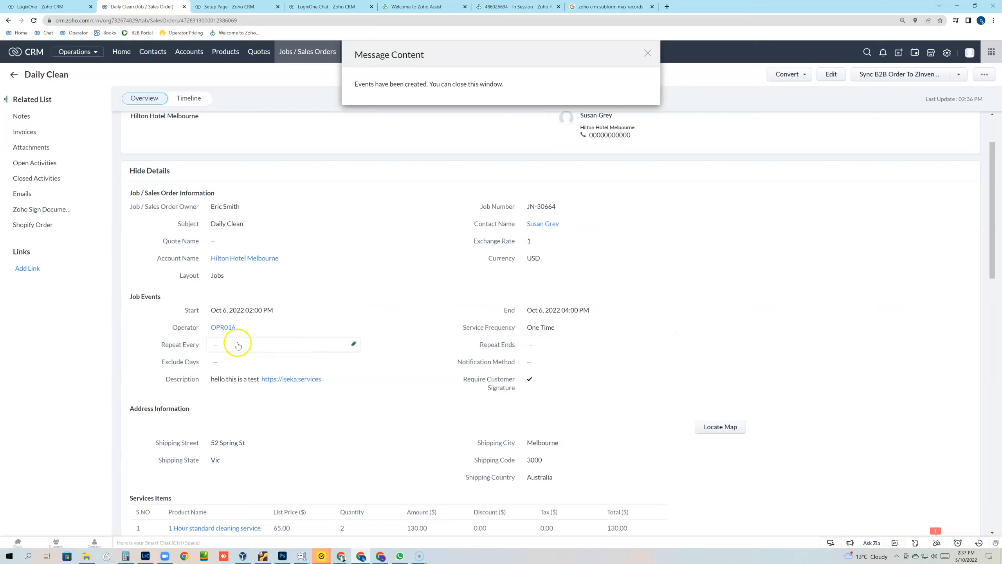
pyautogui.moveTo(228, 333)
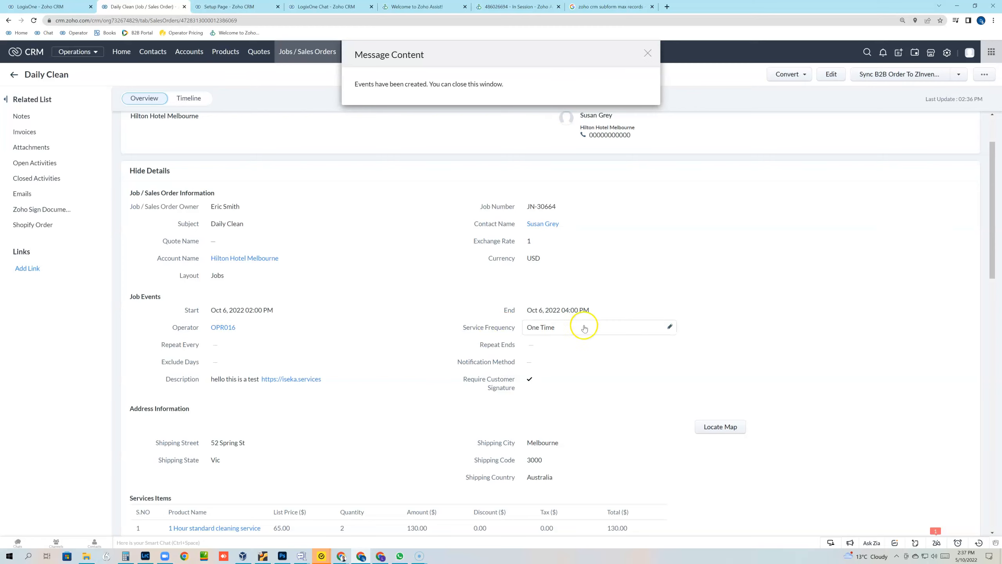
pyautogui.click(648, 53)
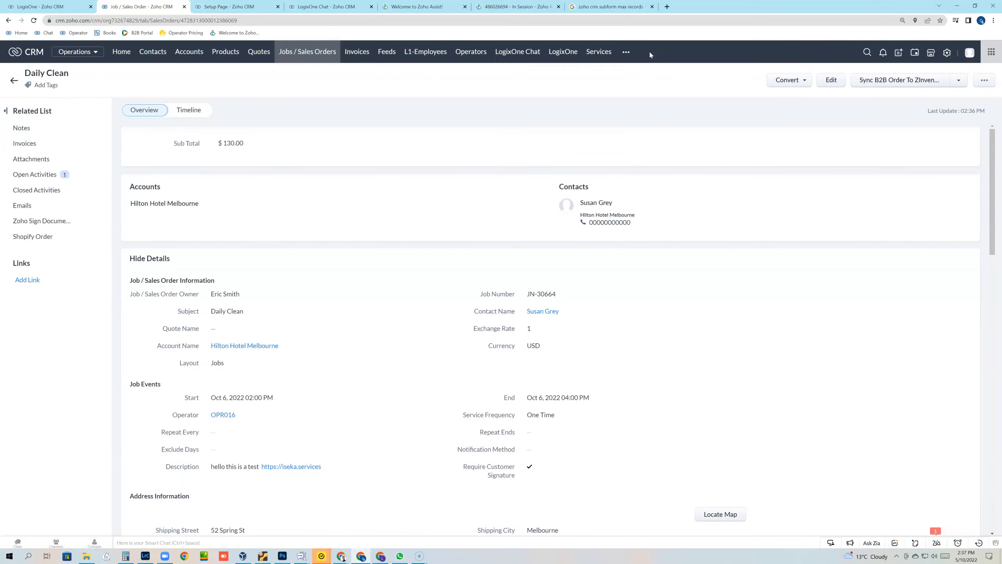
# Step: Switch between the LogixOne operator calendar and the Daily Clean job record tabs
pyautogui.scroll(-2, 300, 365)
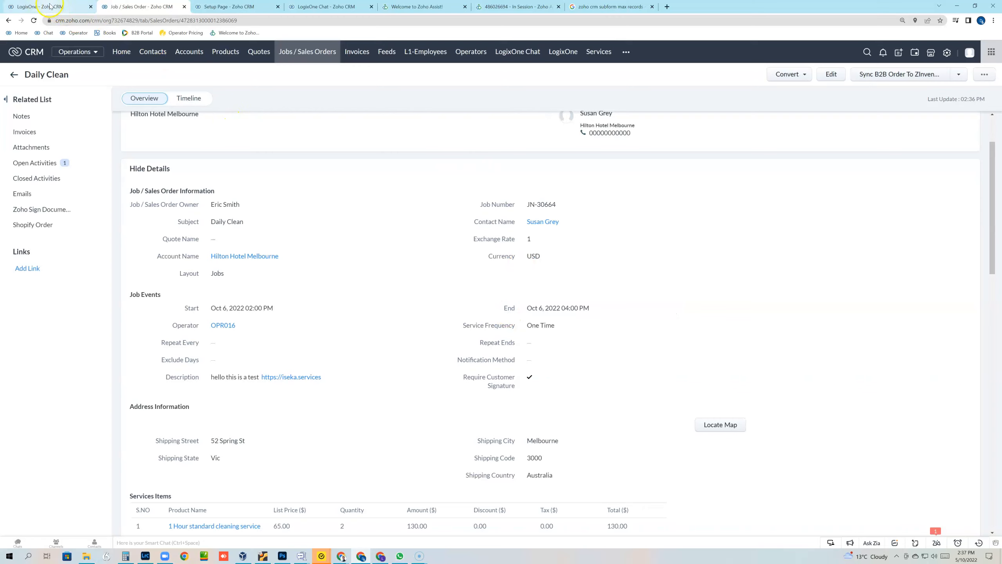
pyautogui.hotkey('ctrl', 'Tab')
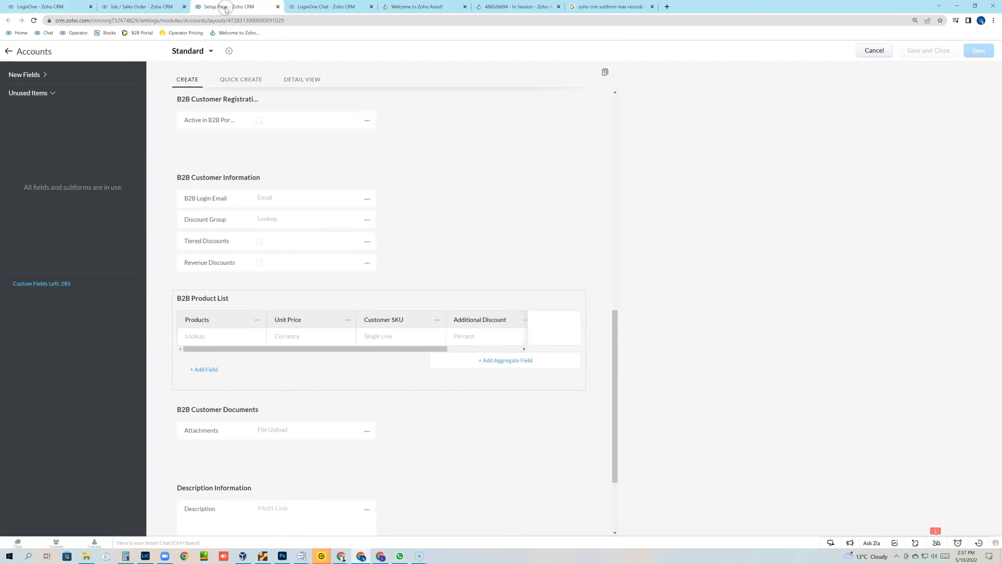
pyautogui.click(104, 9)
pyautogui.click(53, 8)
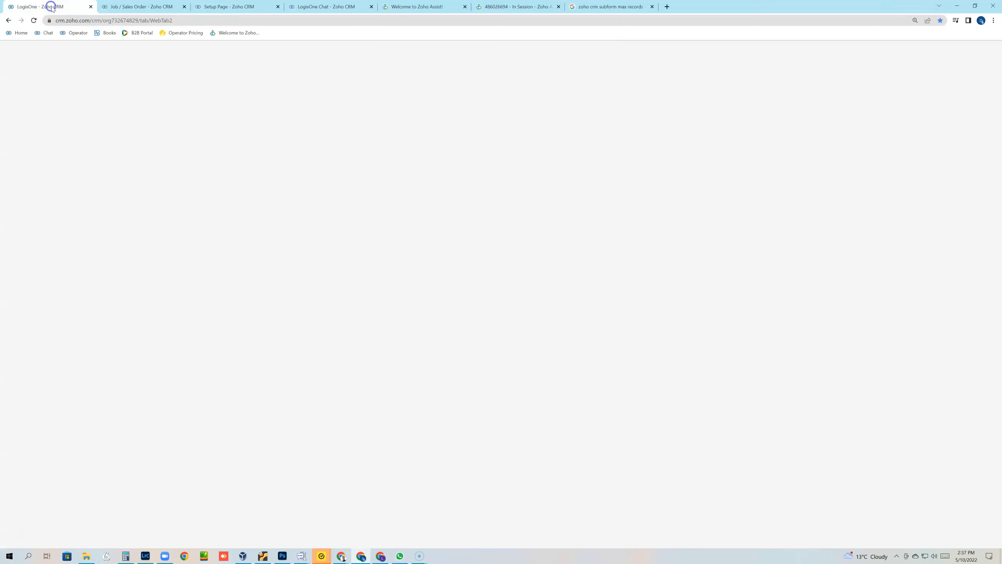
pyautogui.click(136, 7)
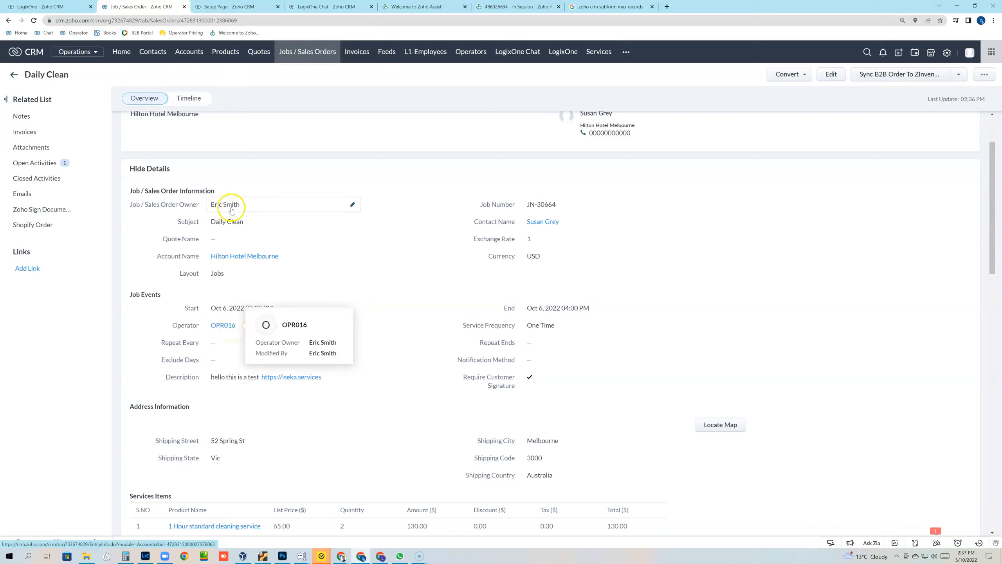
pyautogui.click(67, 6)
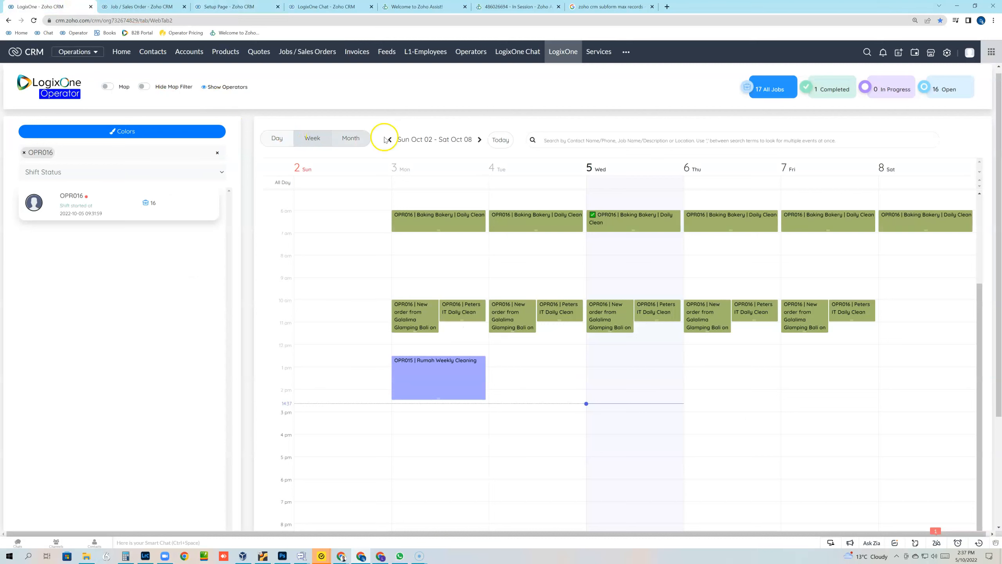
# Step: Move the operator calendar forward to Oct 09–15, then back to the Oct 02–08 week
pyautogui.click(480, 140)
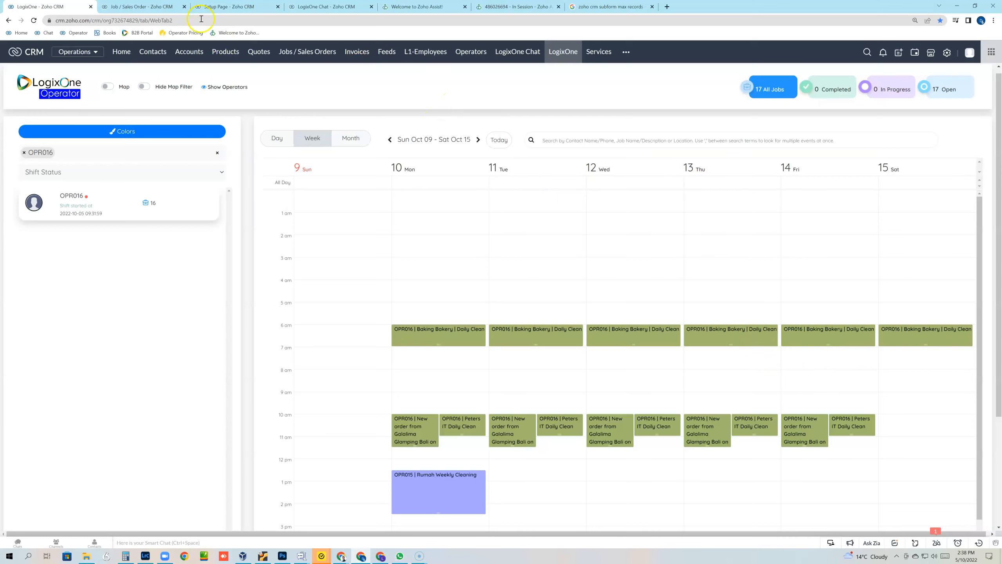
pyautogui.click(151, 7)
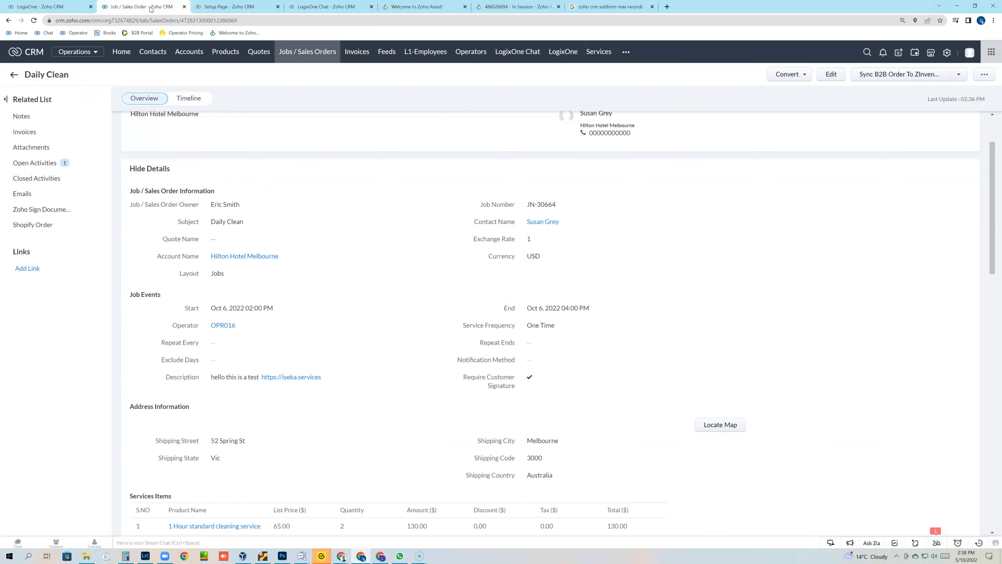
pyautogui.click(59, 6)
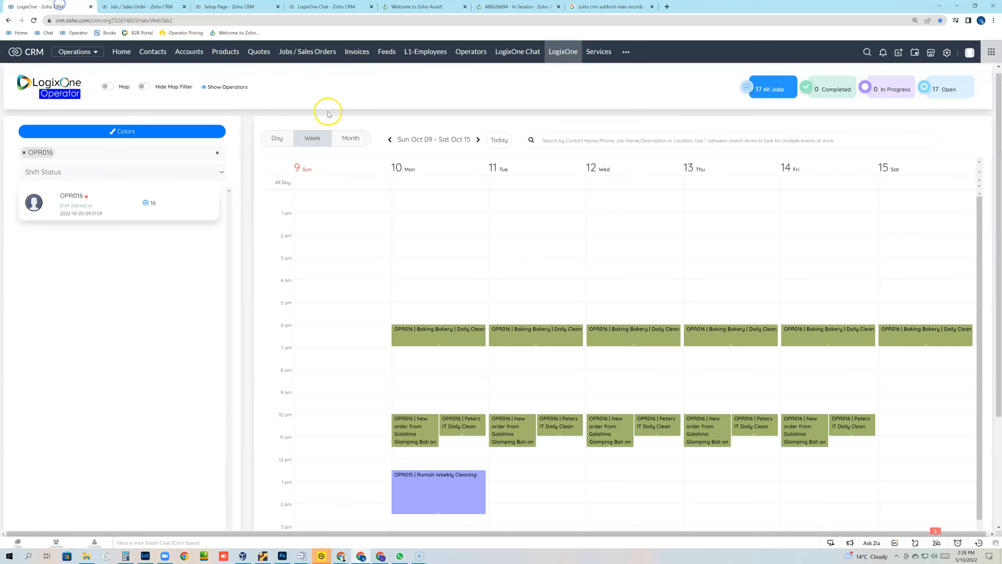
pyautogui.click(392, 145)
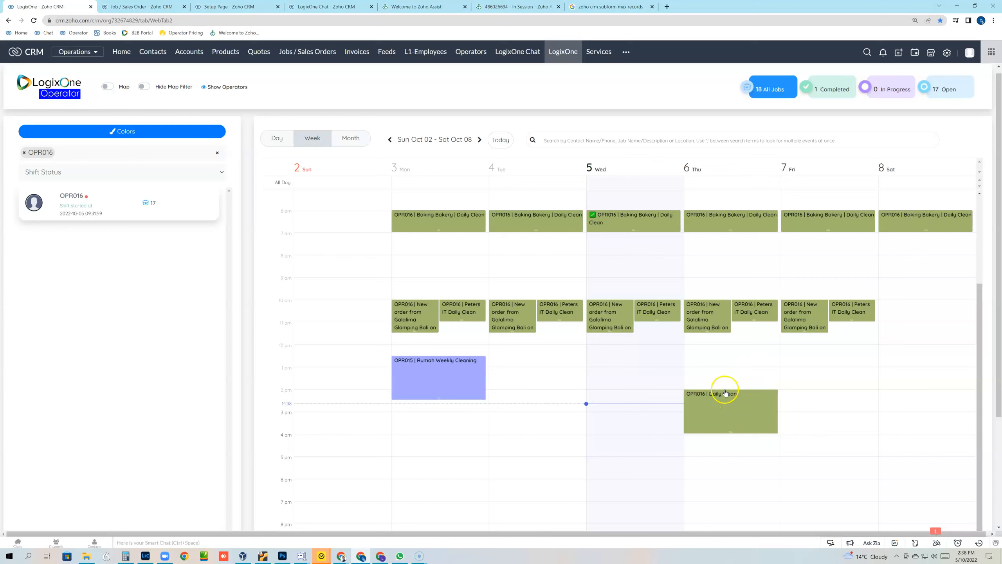
# Step: Open Thursday's Daily Clean entry as a full job record, closing the outdated job tab, then return to the calendar
pyautogui.click(741, 409)
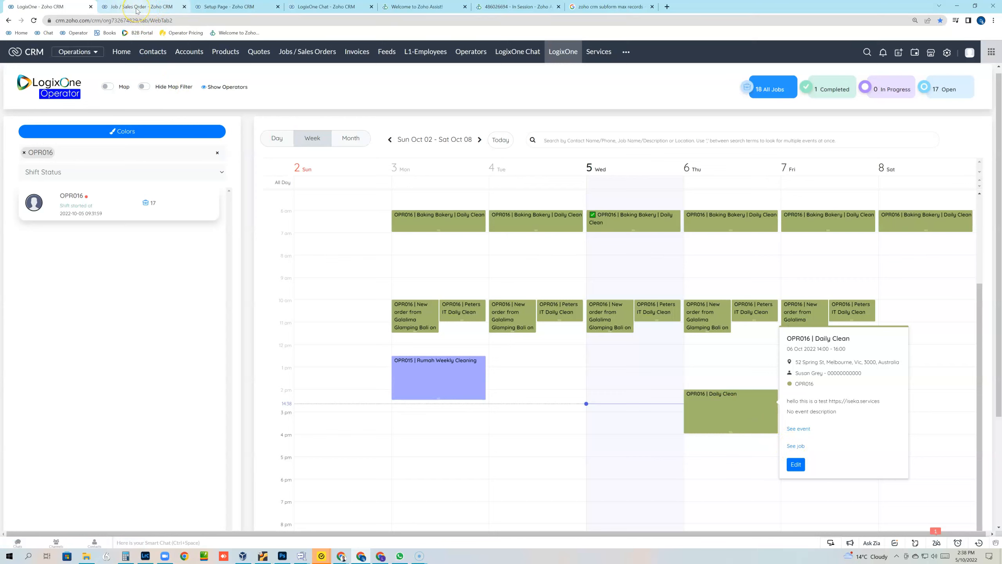
pyautogui.click(185, 6)
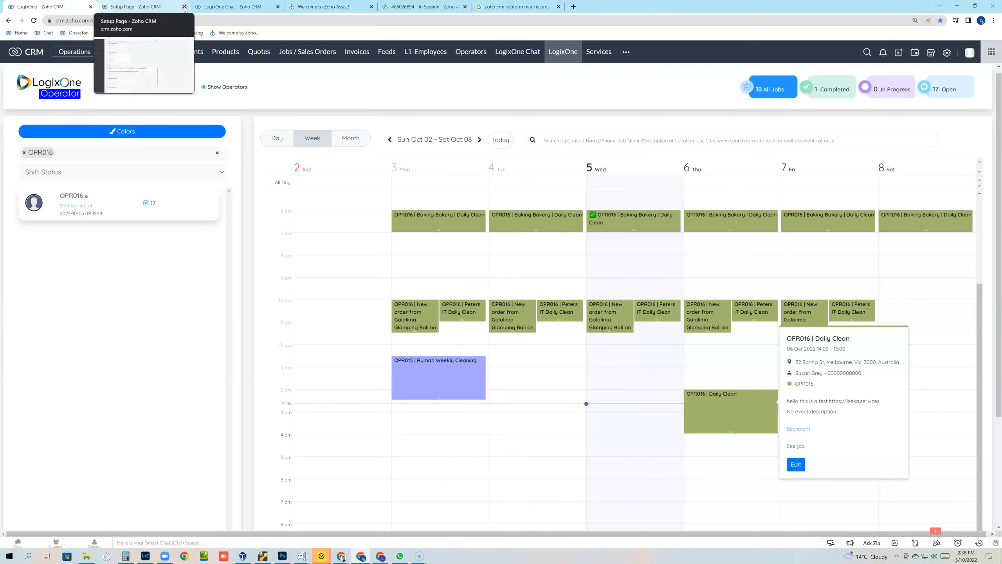
pyautogui.click(792, 446)
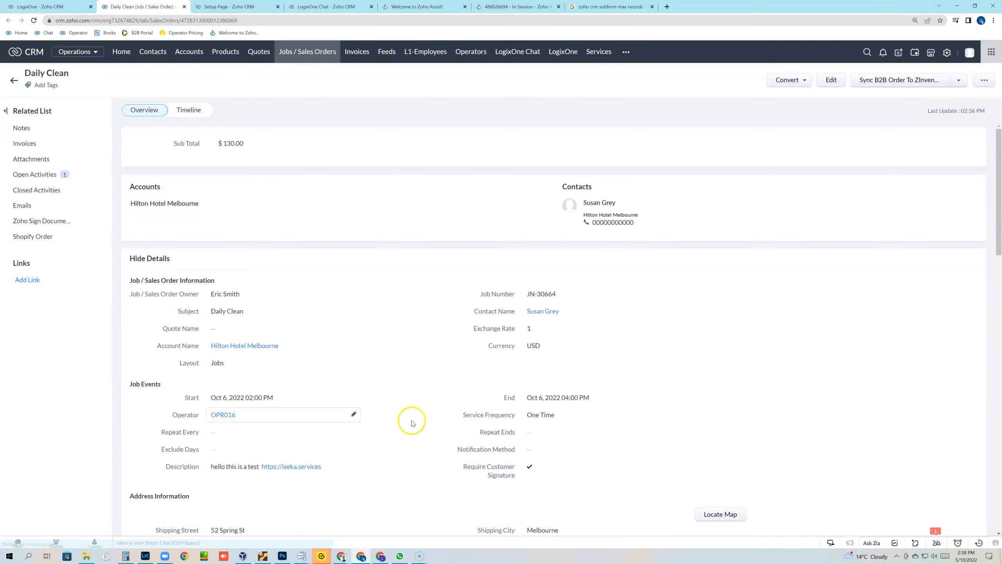
pyautogui.scroll(-3, 434, 359)
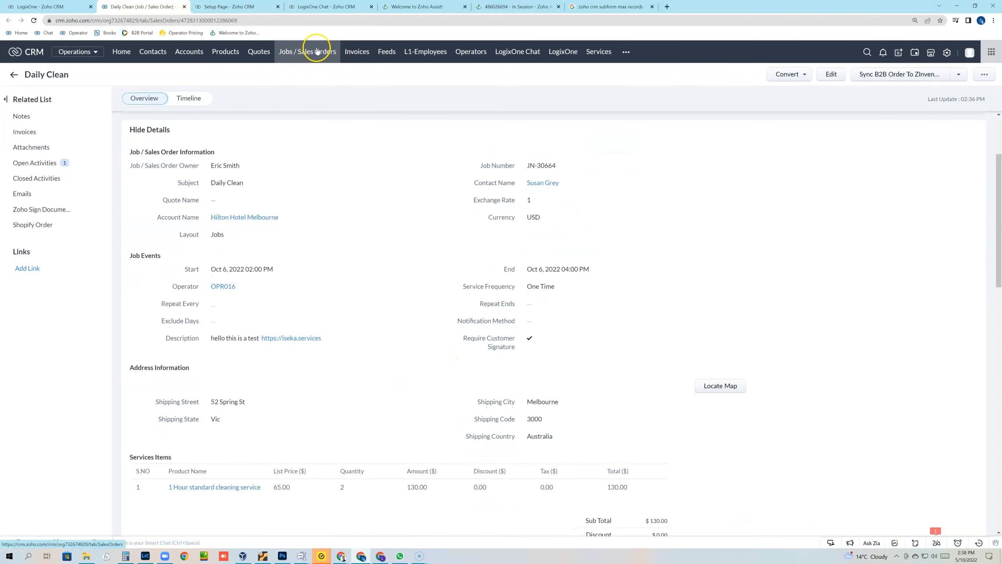
pyautogui.scroll(-1, 352, 339)
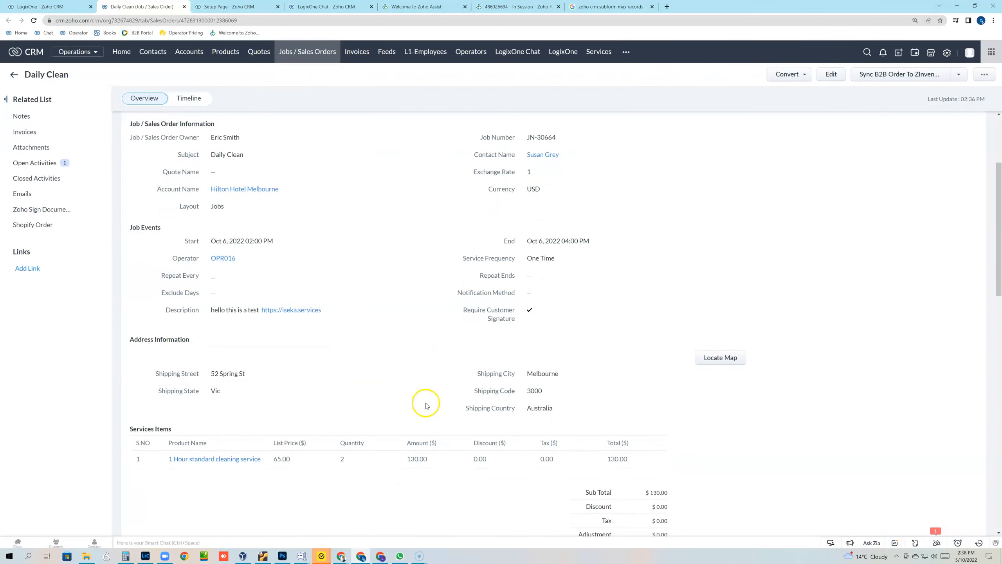
pyautogui.click(40, 7)
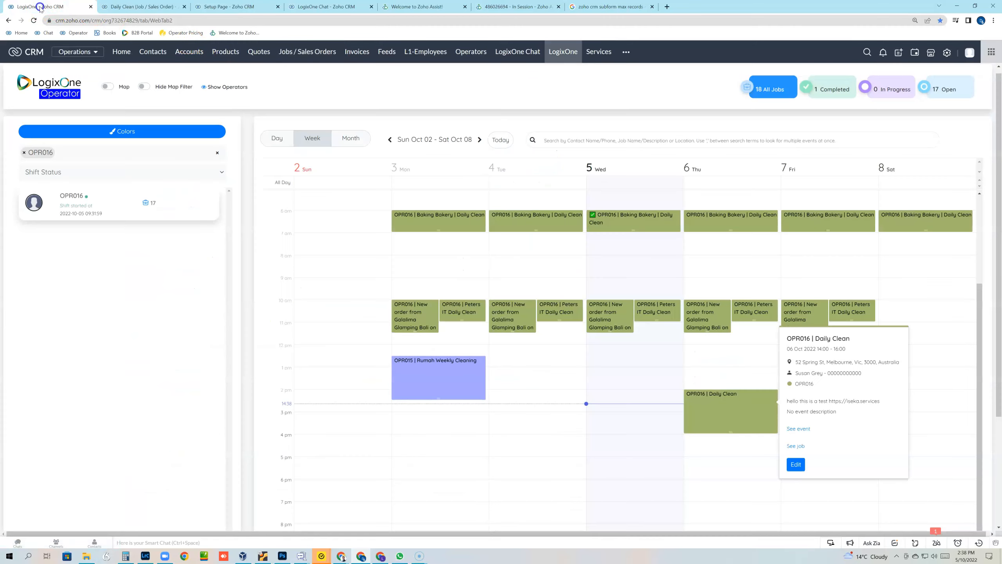
pyautogui.click(959, 346)
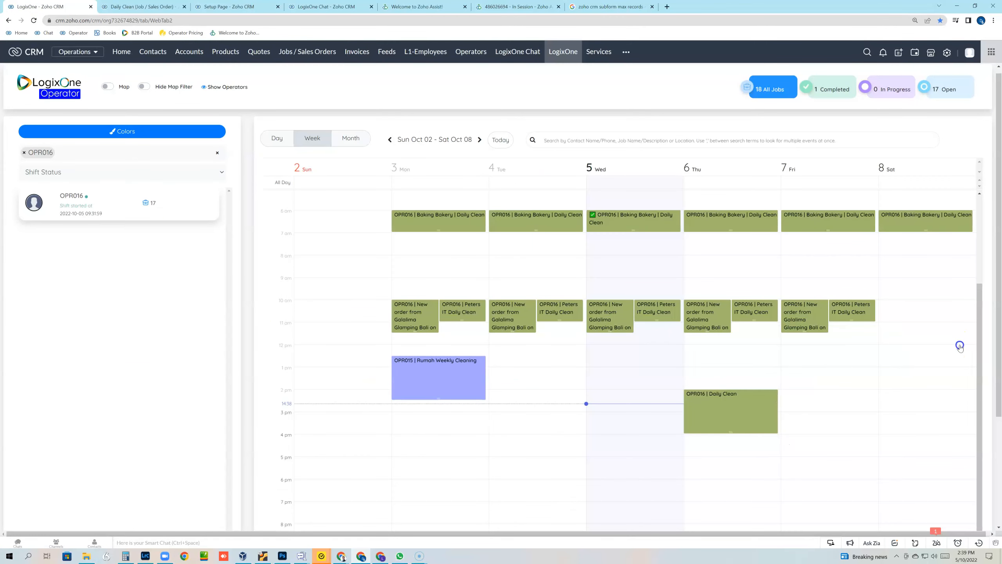
# Step: Confirm the phone's My Jobs list shows Daily Clean at 14:00–16:00, then return to the CRM record
pyautogui.click(508, 7)
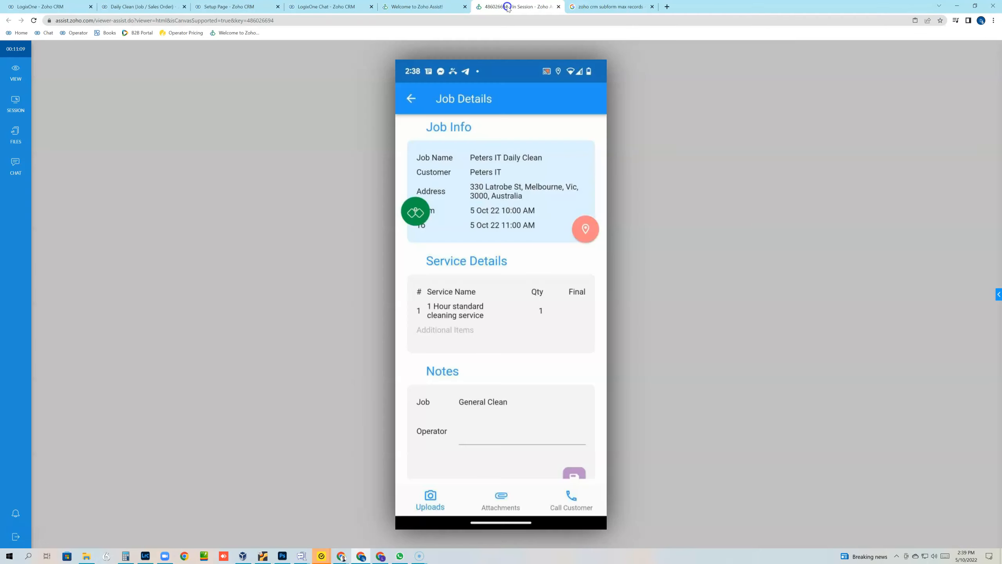
pyautogui.click(412, 100)
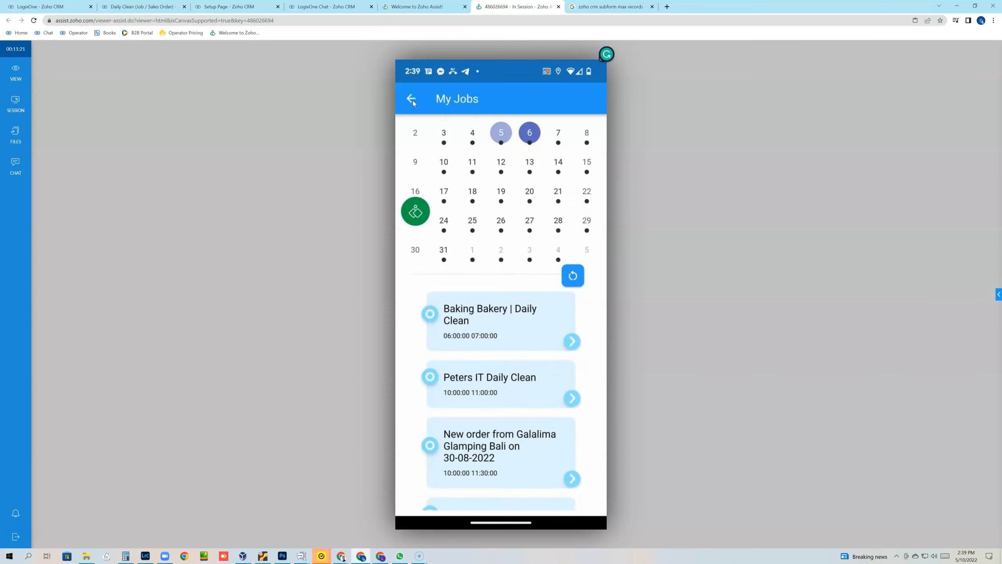
pyautogui.click(414, 123)
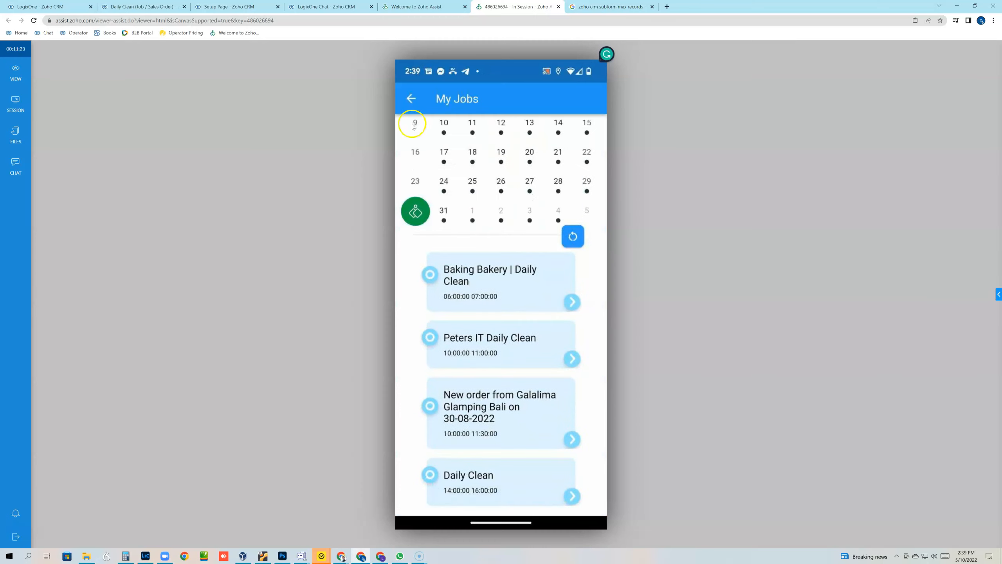
pyautogui.click(442, 433)
pyautogui.click(475, 490)
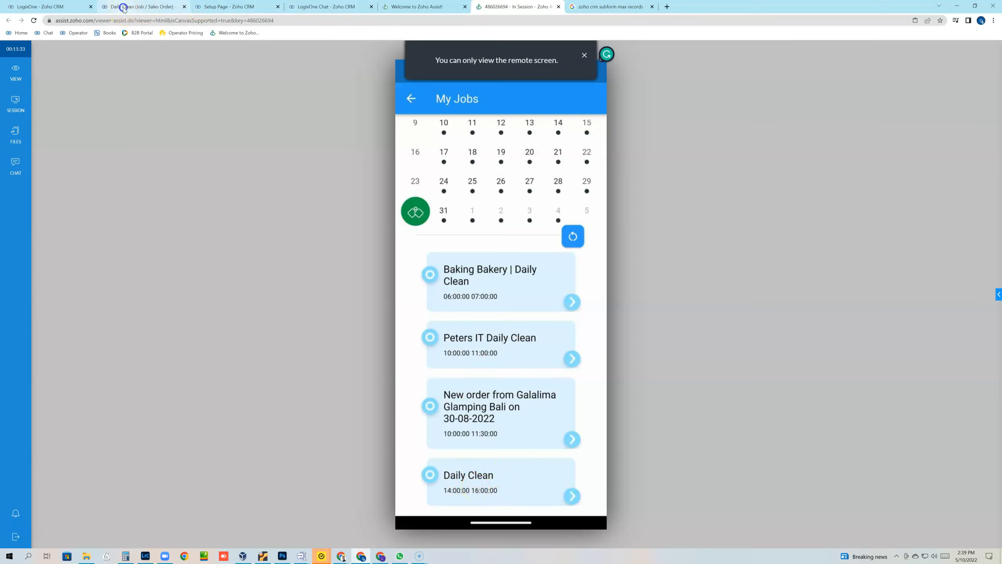
pyautogui.click(124, 7)
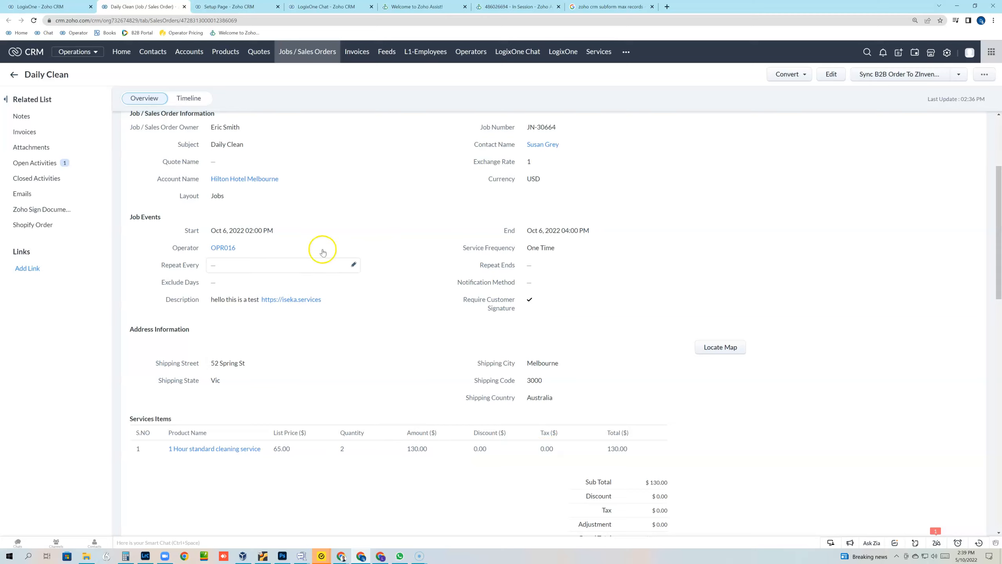
# Step: Go back from the Daily Clean CRM record to the Zoho Assist phone session
pyautogui.click(519, 7)
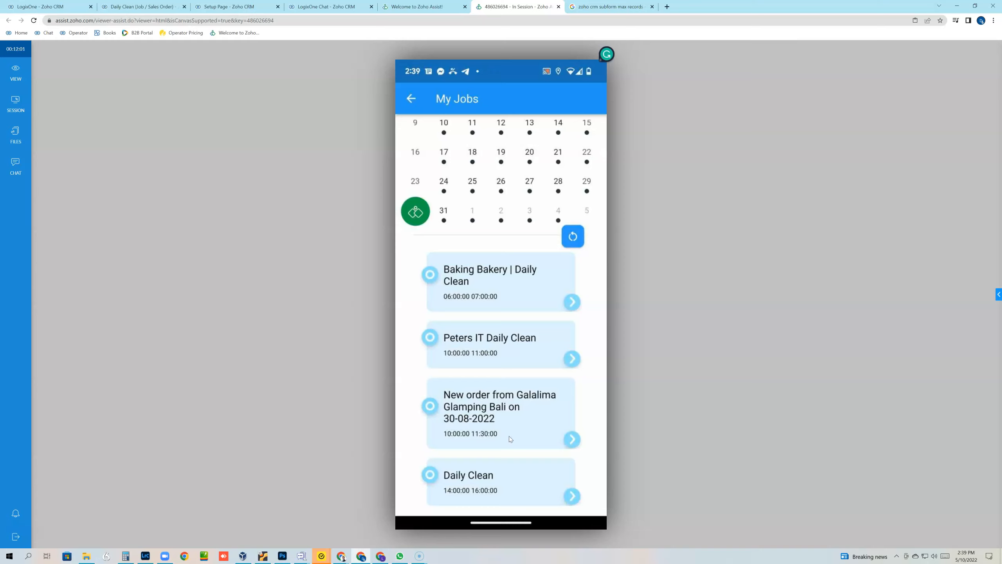
# Step: Open the Daily Clean job details on the phone and use Call Customer
pyautogui.click(539, 395)
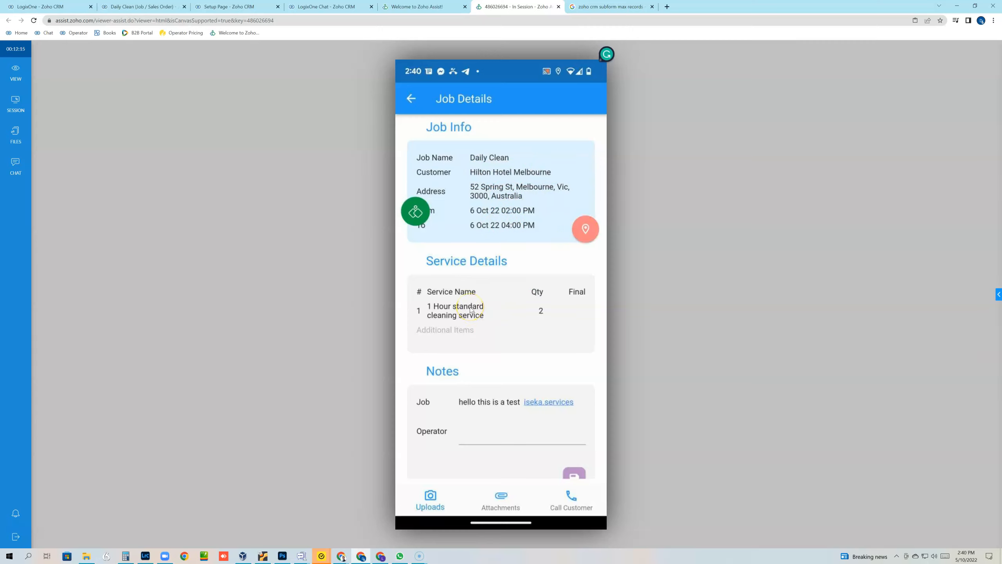
pyautogui.click(574, 505)
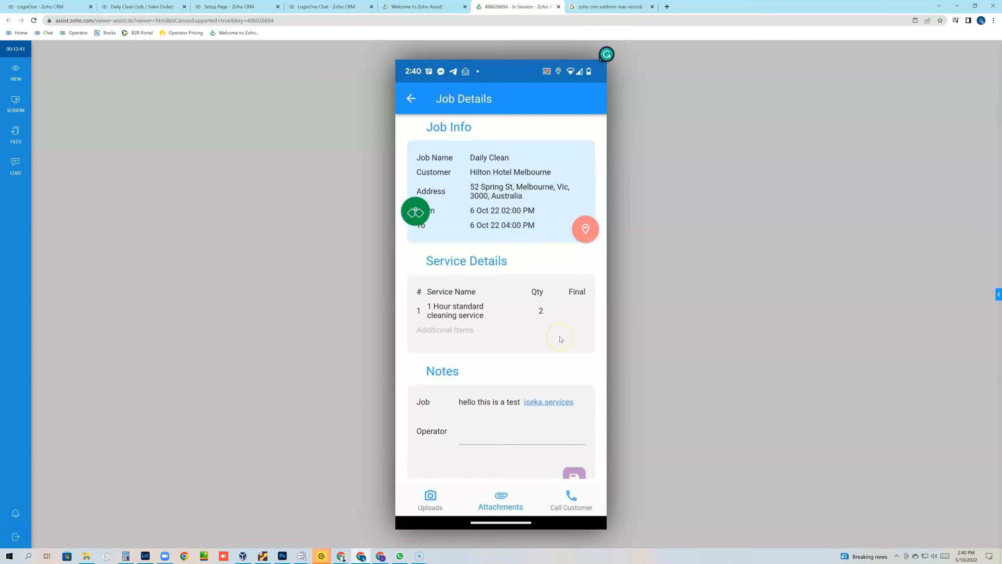
pyautogui.click(588, 242)
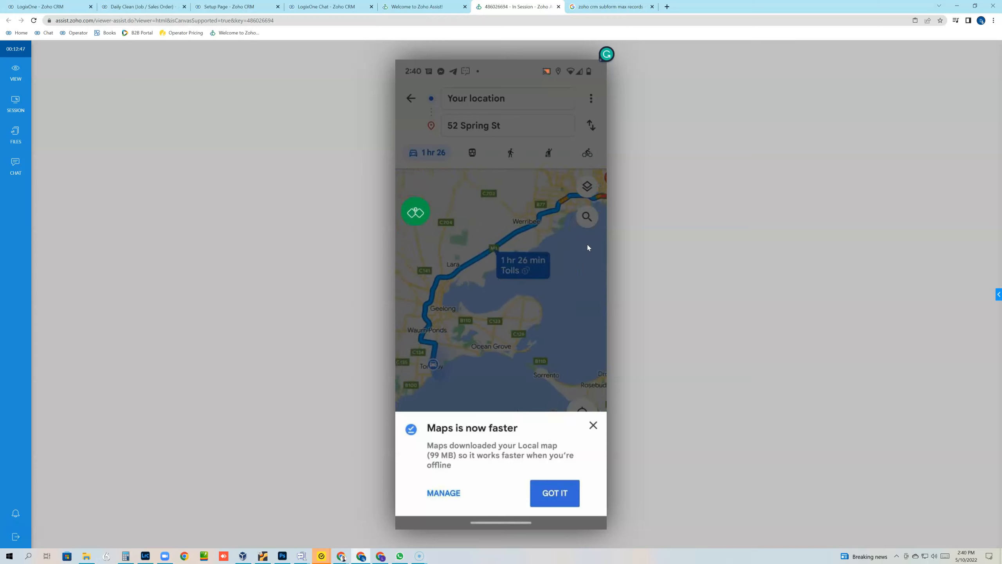
pyautogui.click(563, 223)
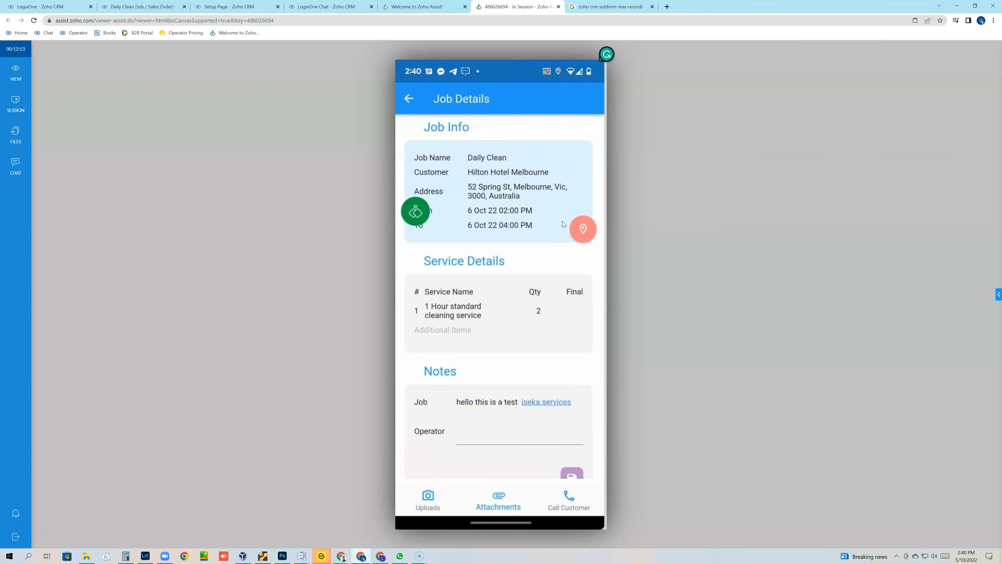
pyautogui.click(580, 279)
pyautogui.scroll(-2, 580, 279)
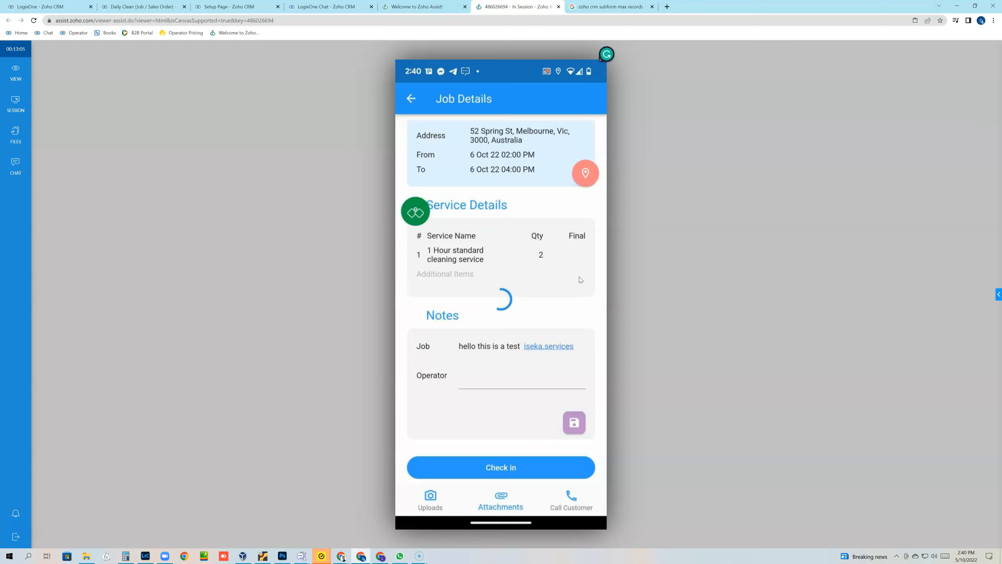
# Step: Dismiss the check-in confirmation and compare against the CRM record listing 2 × cleaning service at $130.00
pyautogui.click(477, 312)
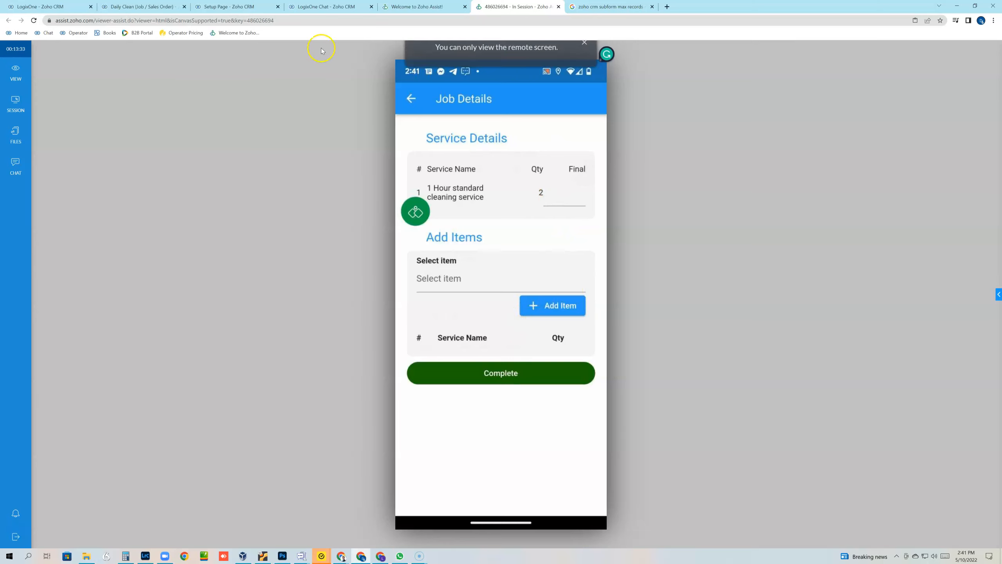
pyautogui.click(138, 6)
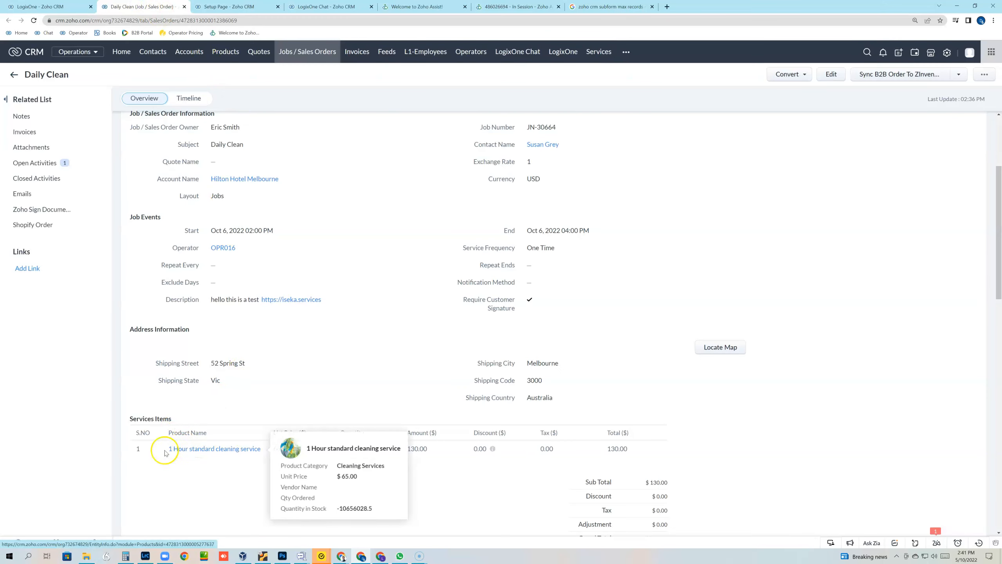
# Step: Return to the phone session showing the cleaning service at quantity 2
pyautogui.moveTo(256, 451)
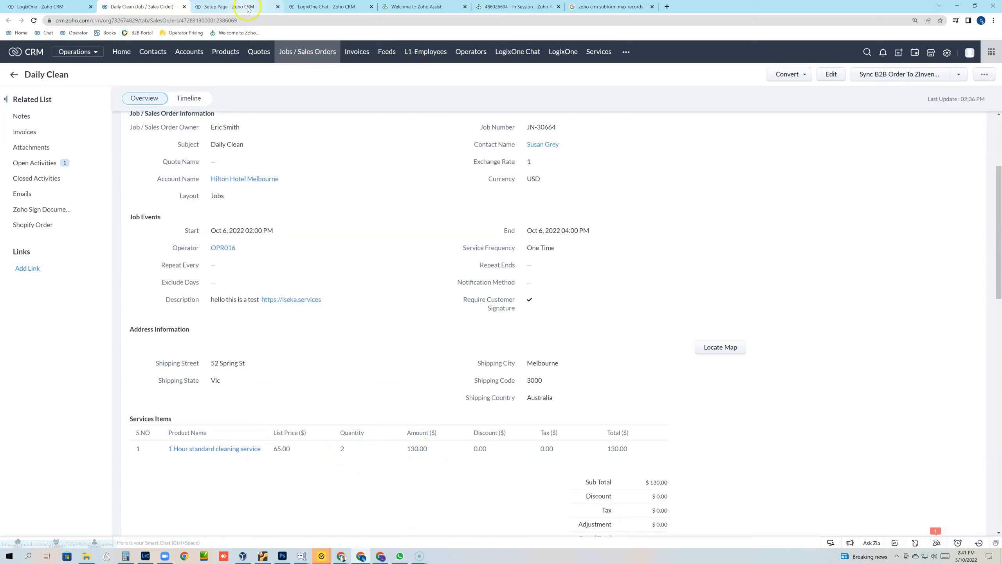
pyautogui.click(509, 7)
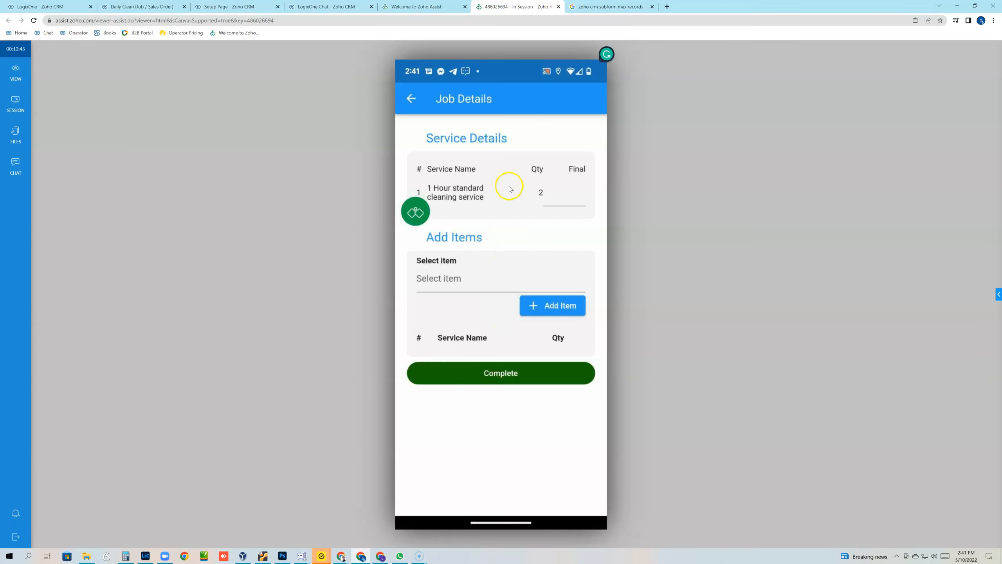
# Step: Complete the phone job: final quantity, 1 Hour full service clean, note 'all went well', signature
pyautogui.click(572, 193)
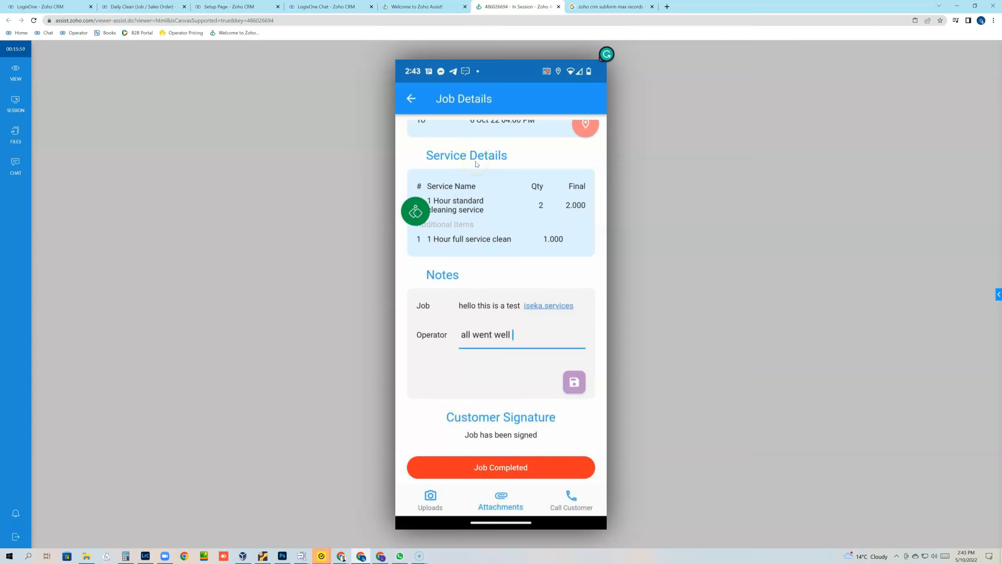
pyautogui.click(512, 111)
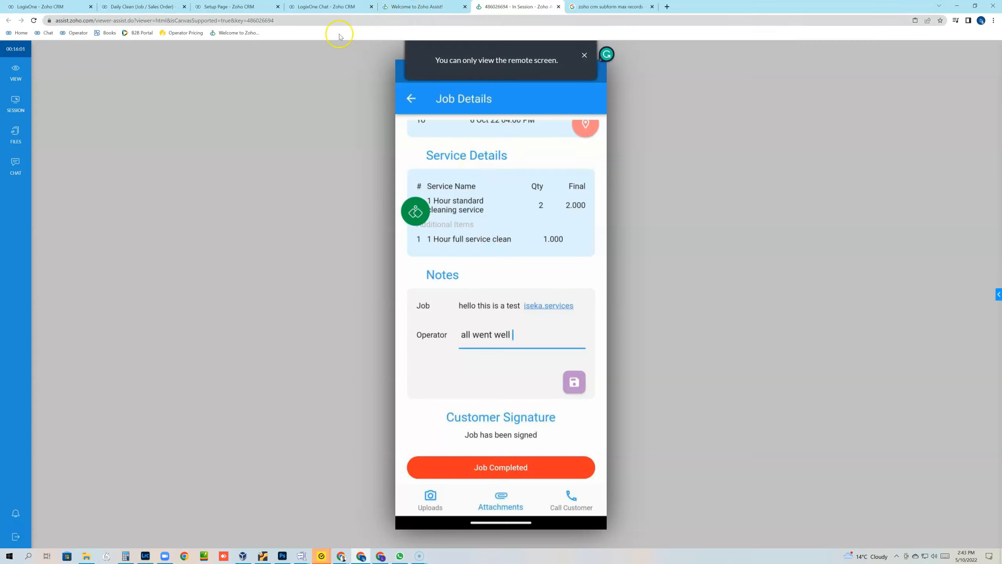
pyautogui.click(29, 7)
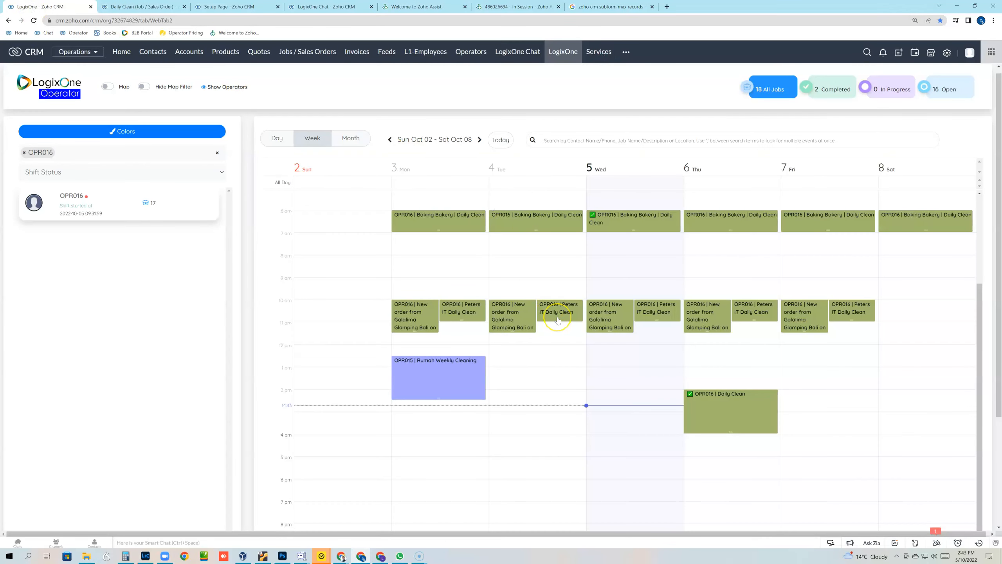
pyautogui.click(689, 397)
pyautogui.click(692, 398)
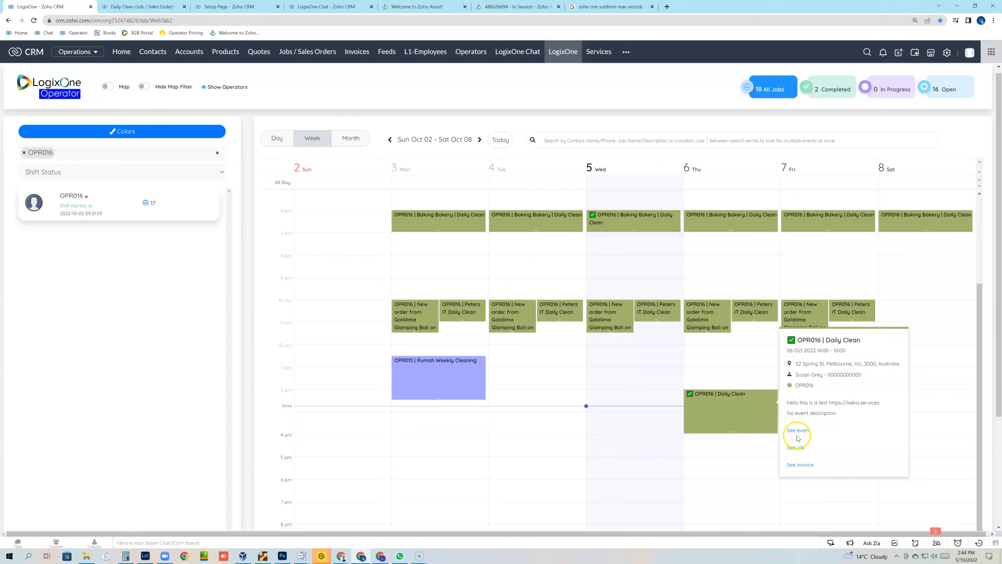
pyautogui.click(801, 468)
# Step: Check the job and phone, then open the Daily Clean invoice dated Oct 5, 2022 ($250.00 total)
pyautogui.click(141, 9)
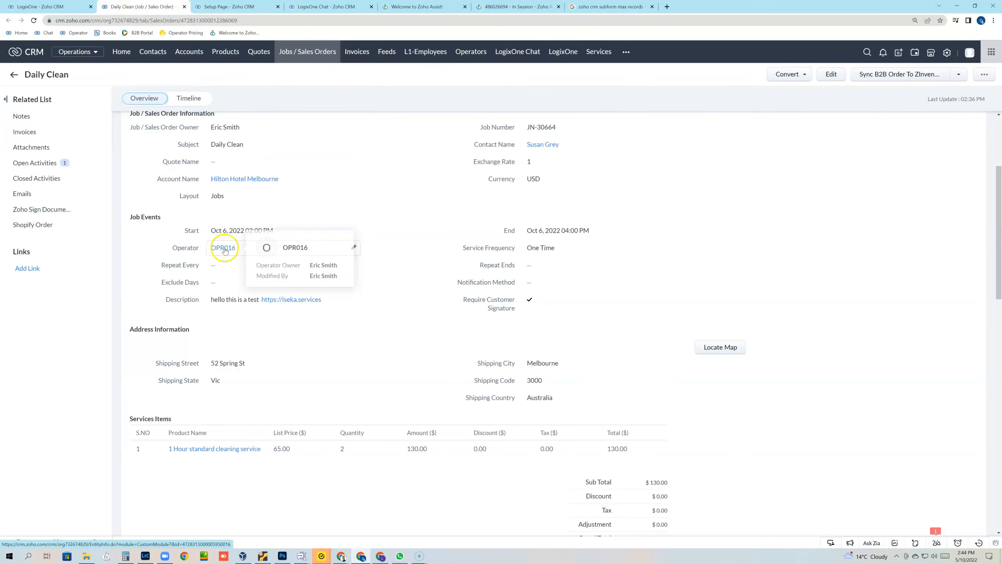
pyautogui.click(496, 6)
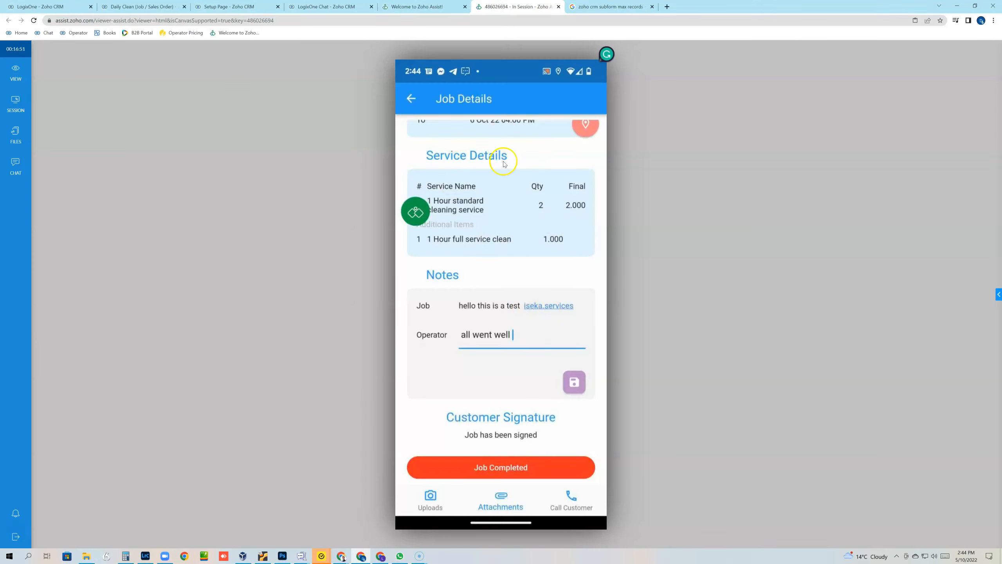
pyautogui.click(512, 198)
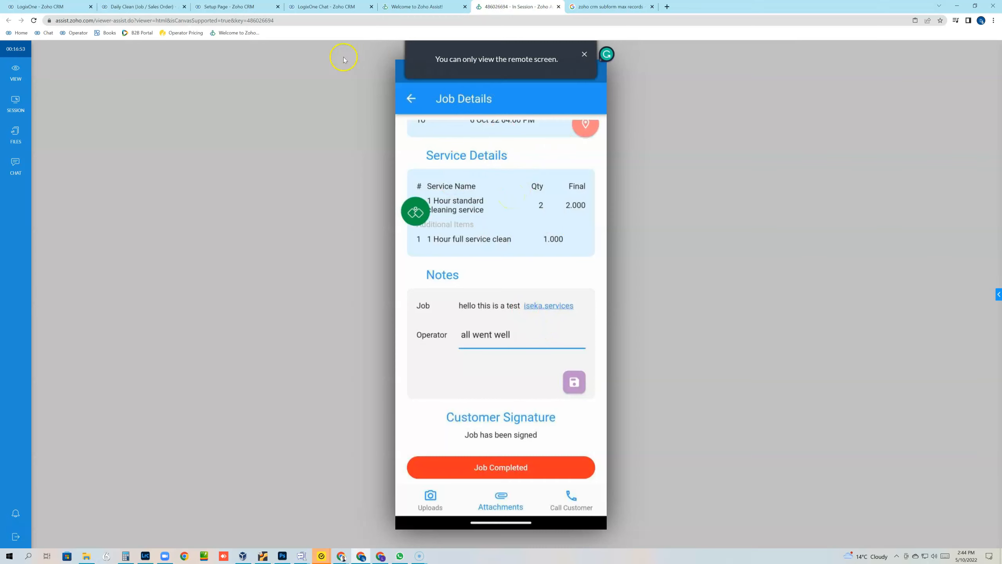
pyautogui.click(57, 9)
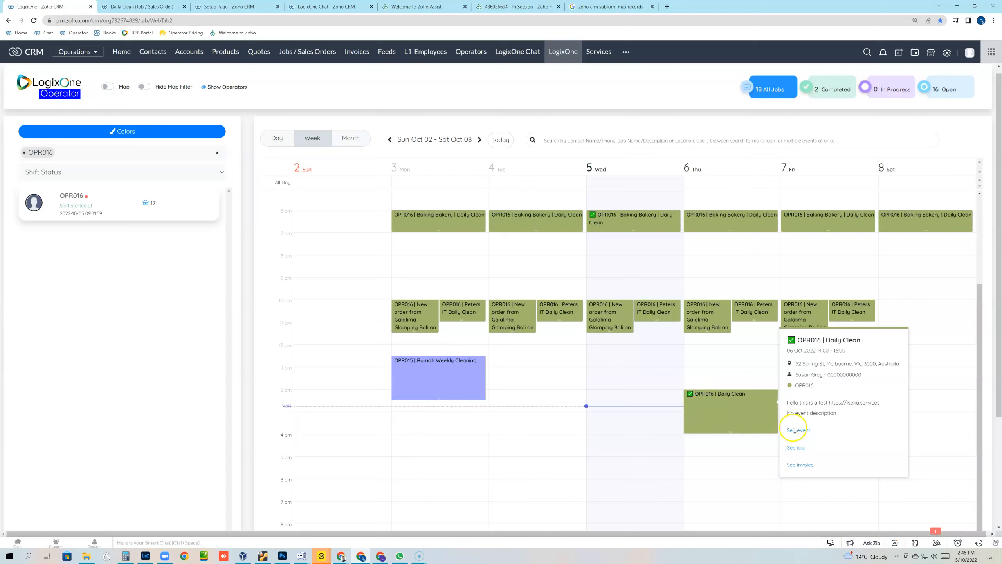
pyautogui.click(800, 466)
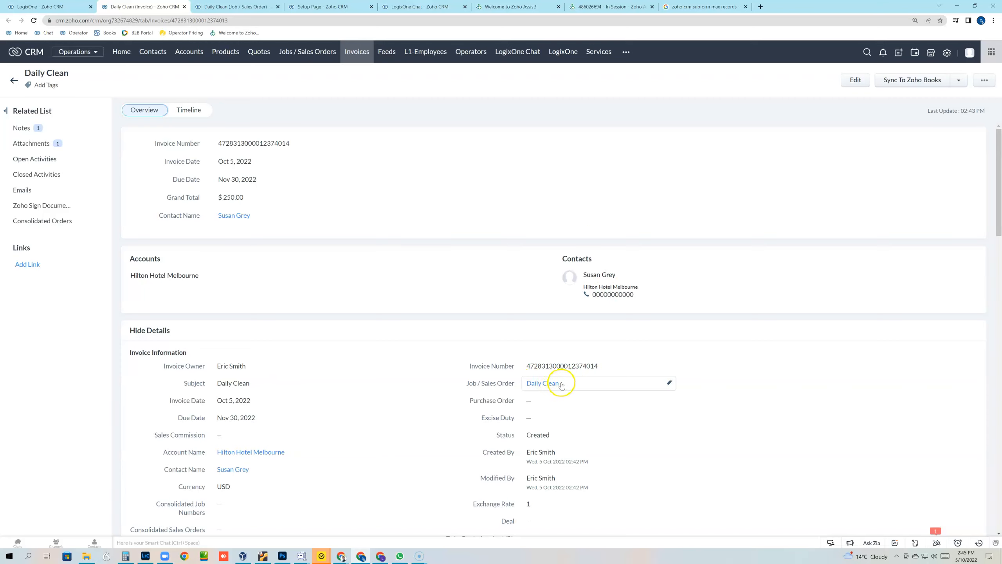
# Step: Reload the Daily Clean job, check its Invoices related list, and compare with the invoice due Nov 30, 2022
pyautogui.moveTo(555, 388)
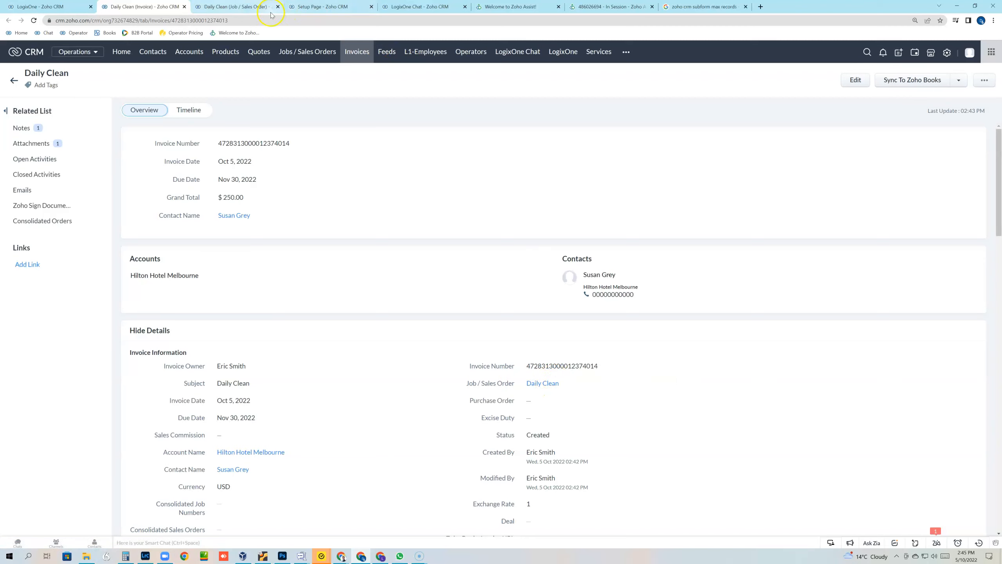
pyautogui.click(225, 8)
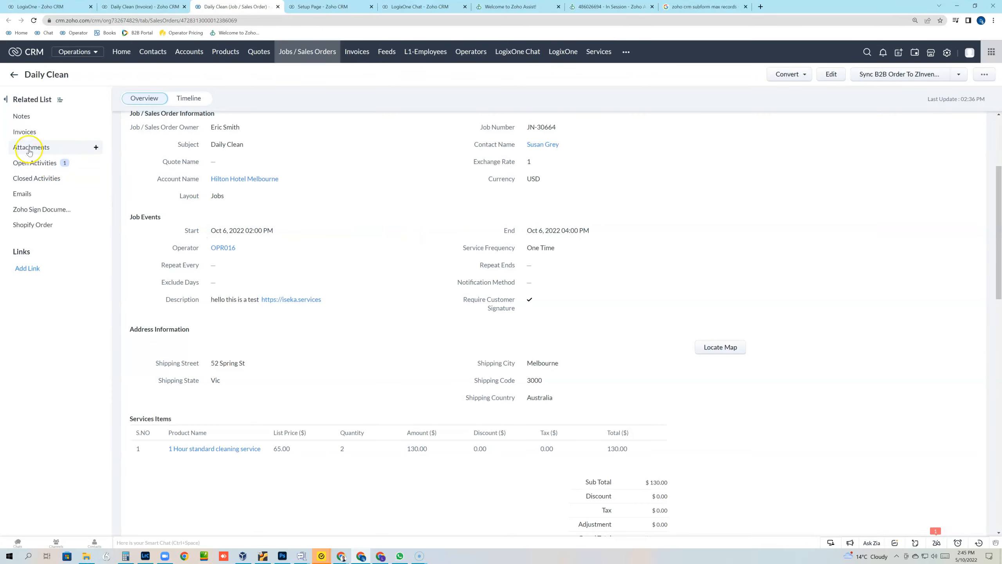
pyautogui.click(33, 21)
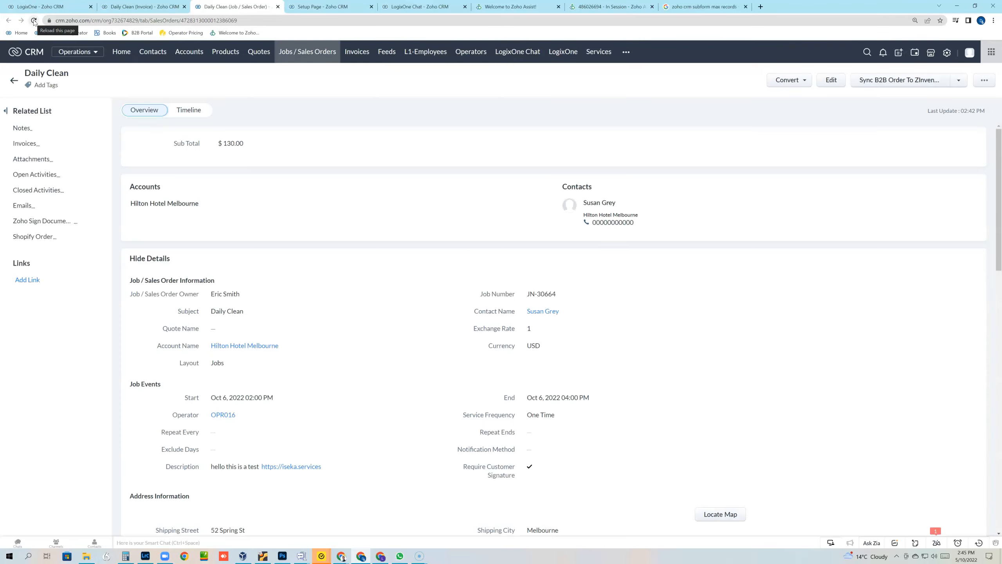
pyautogui.click(31, 144)
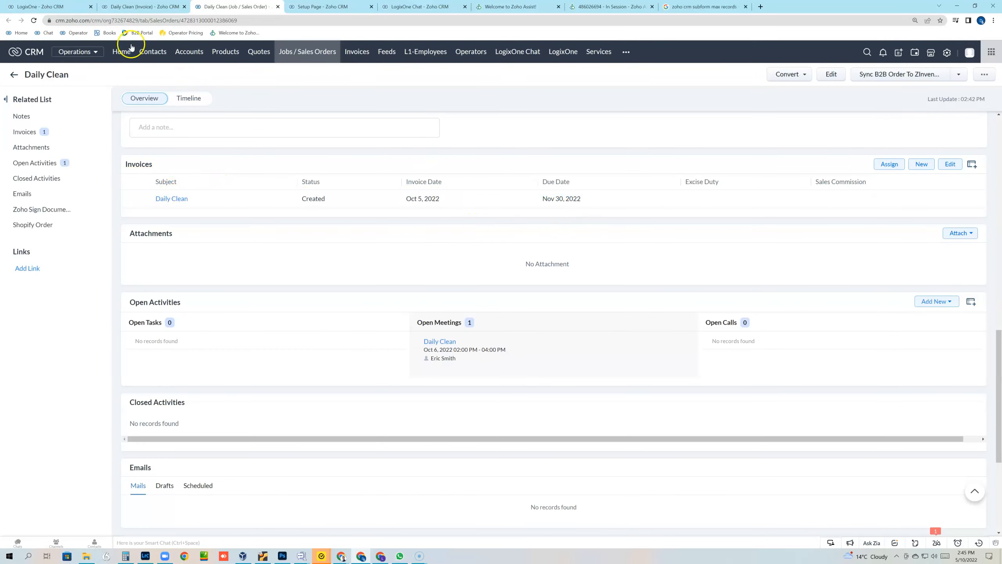
pyautogui.click(140, 6)
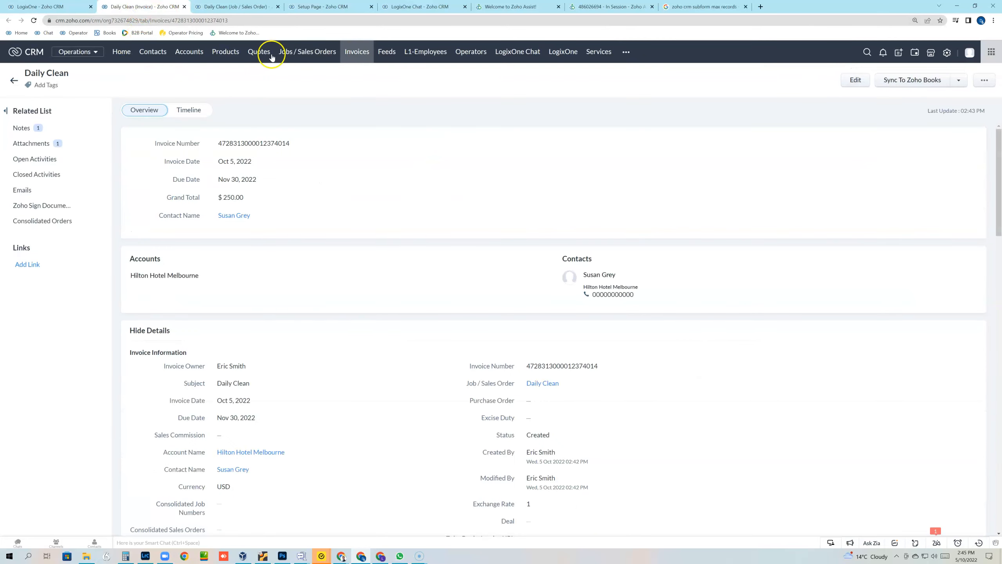
pyautogui.click(210, 7)
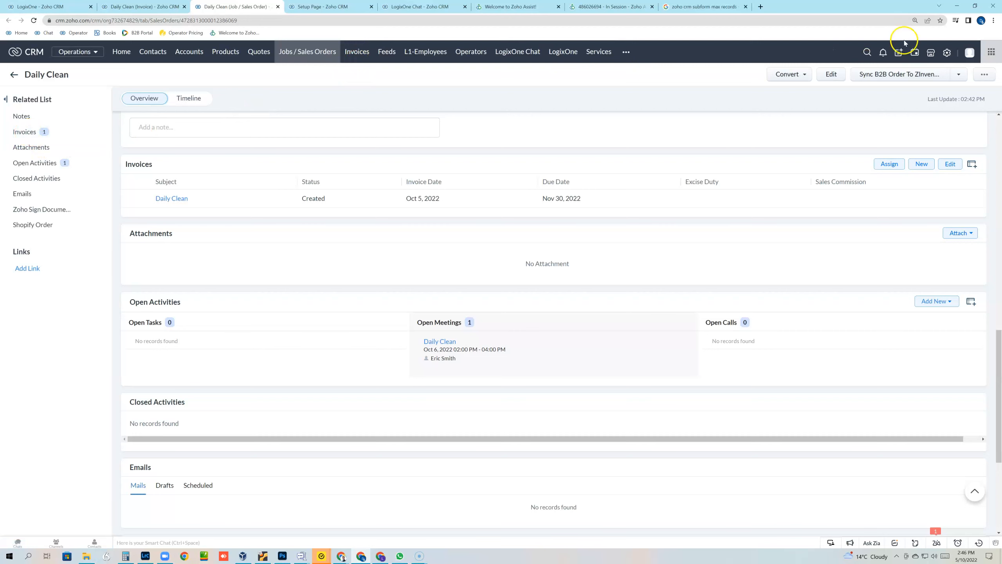
# Step: In Setup's Modules and Fields, rename Invoices to Completed Jobs, singular Completed Job
pyautogui.click(948, 53)
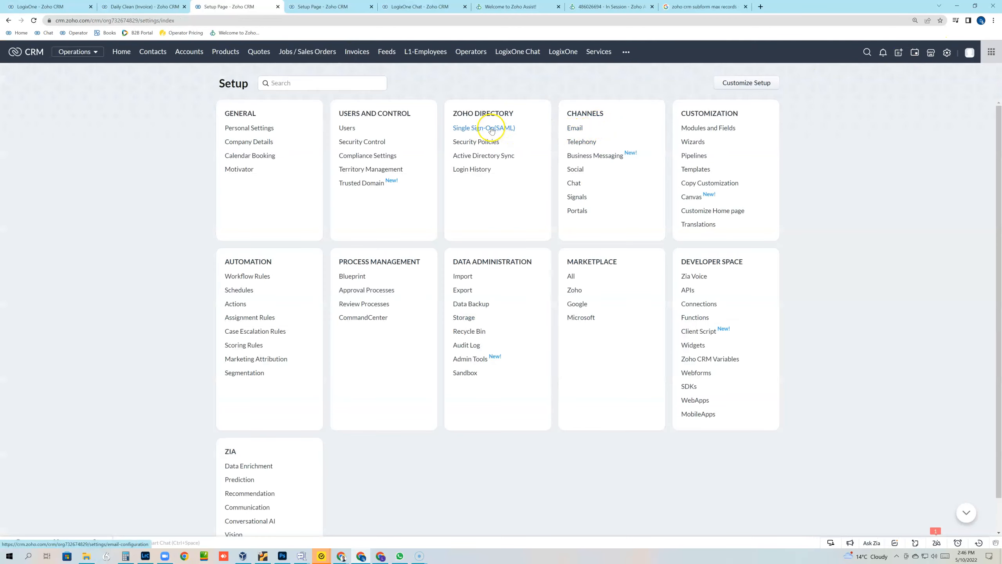
pyautogui.click(693, 128)
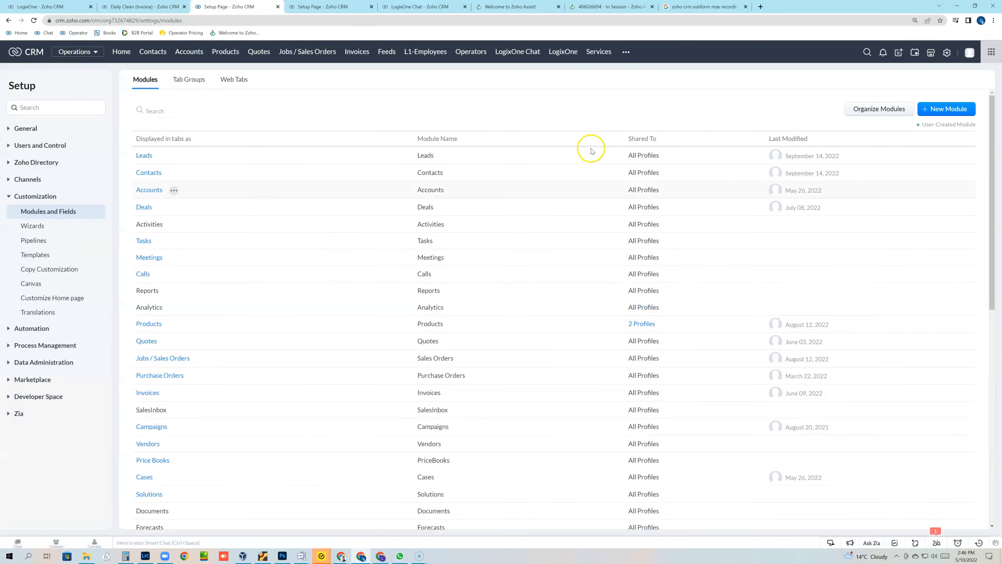
pyautogui.click(173, 325)
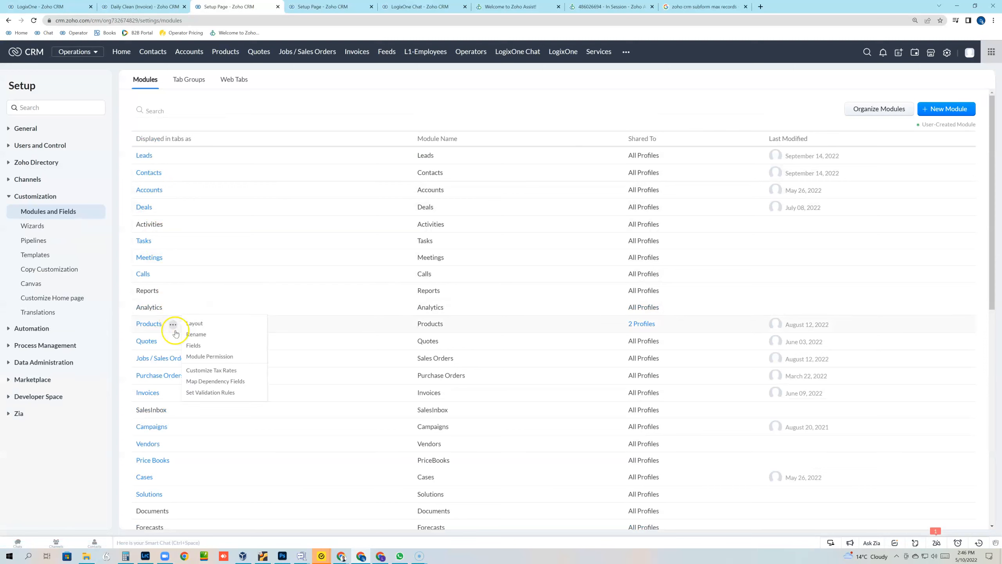
pyautogui.click(170, 393)
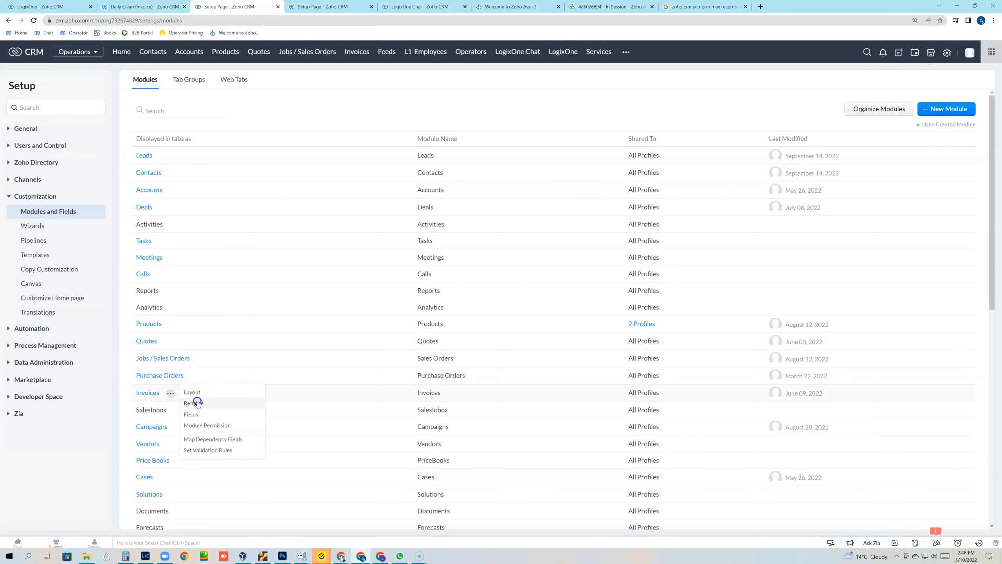
pyautogui.click(193, 403)
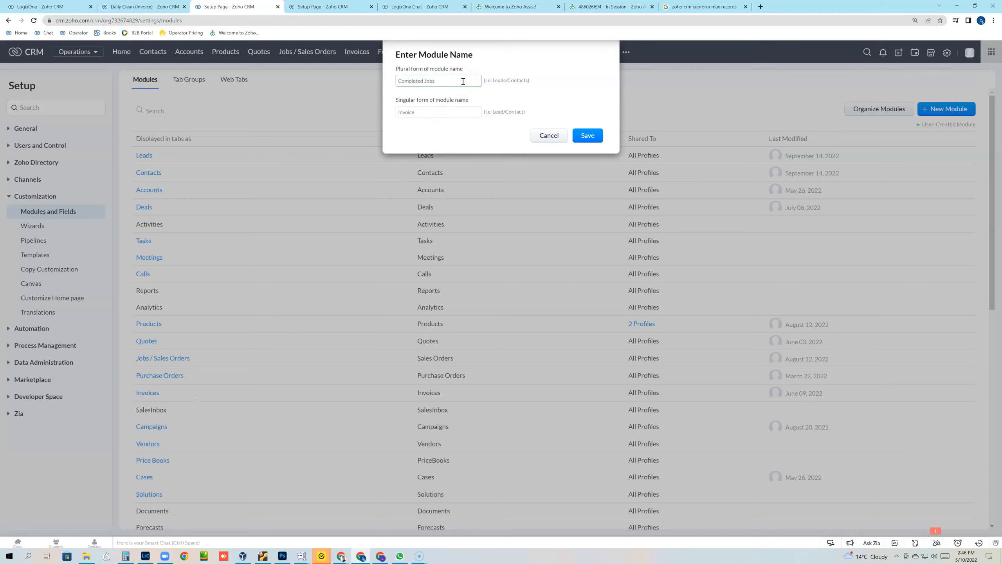
pyautogui.doubleClick(407, 114)
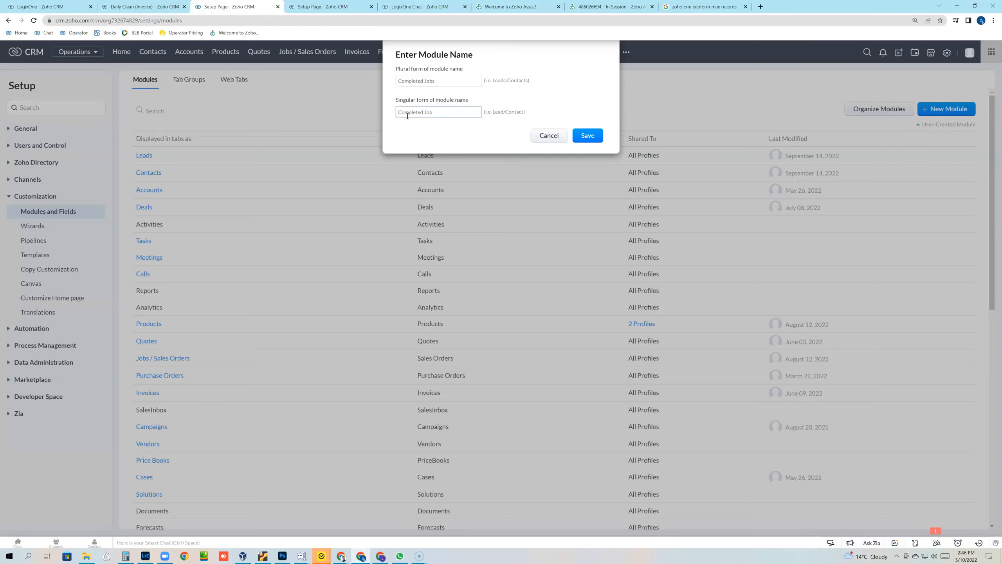
pyautogui.click(594, 137)
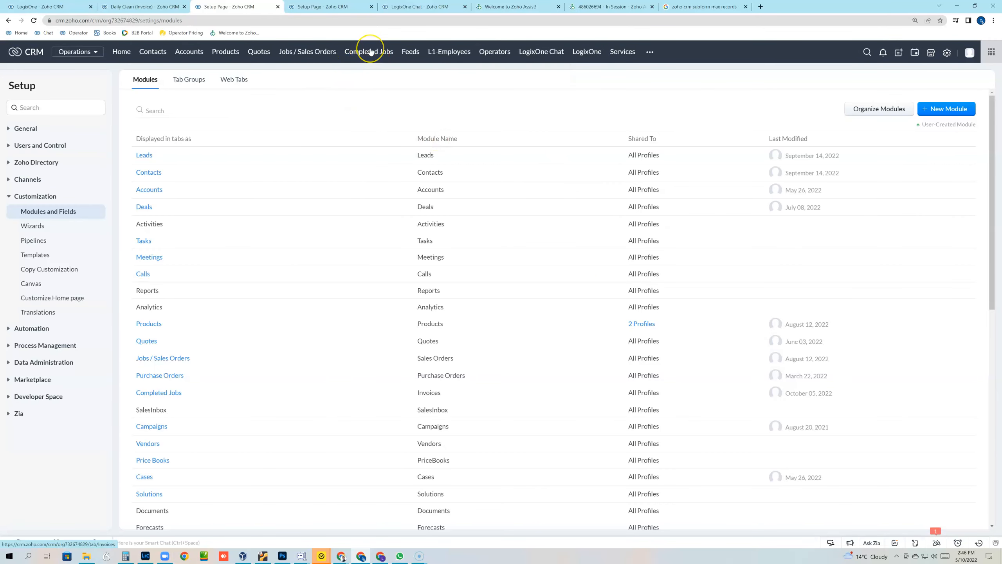
pyautogui.click(146, 7)
pyautogui.click(36, 20)
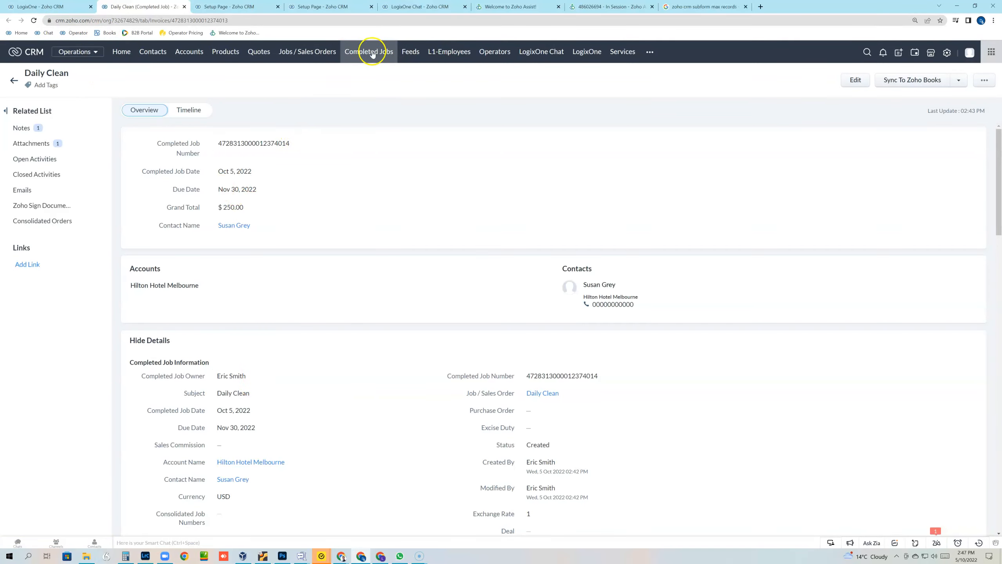
pyautogui.moveTo(533, 393)
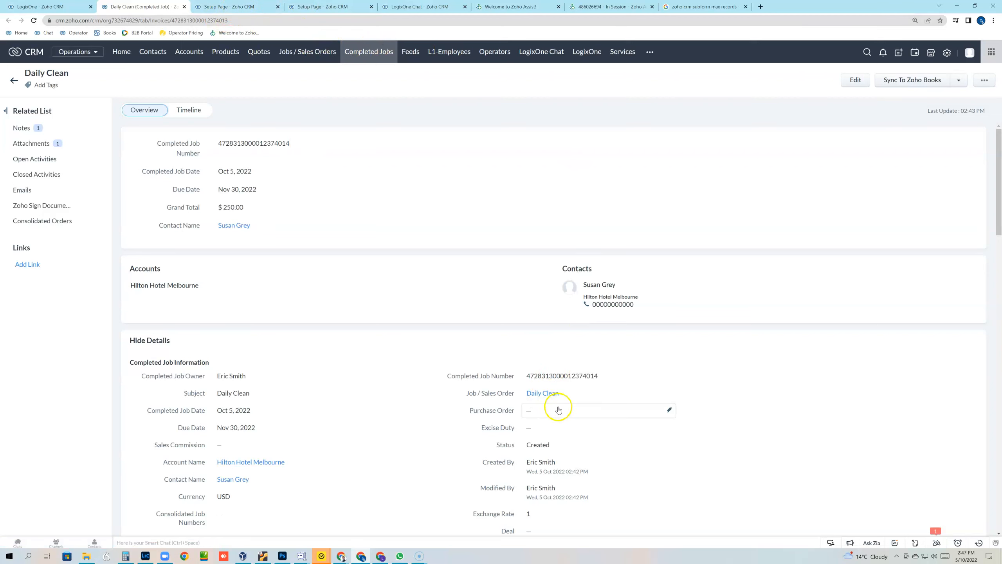
pyautogui.click(545, 395)
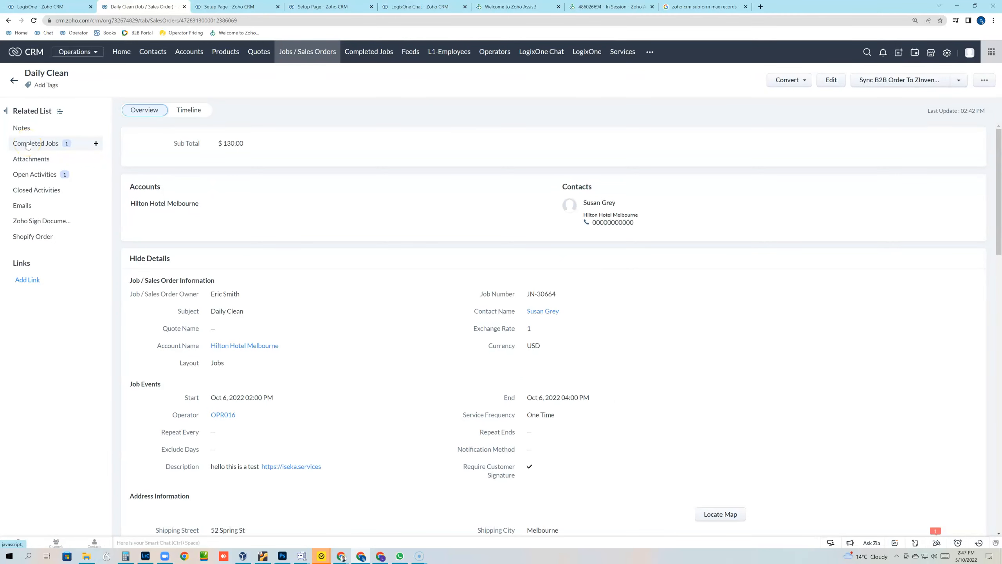
pyautogui.click(28, 145)
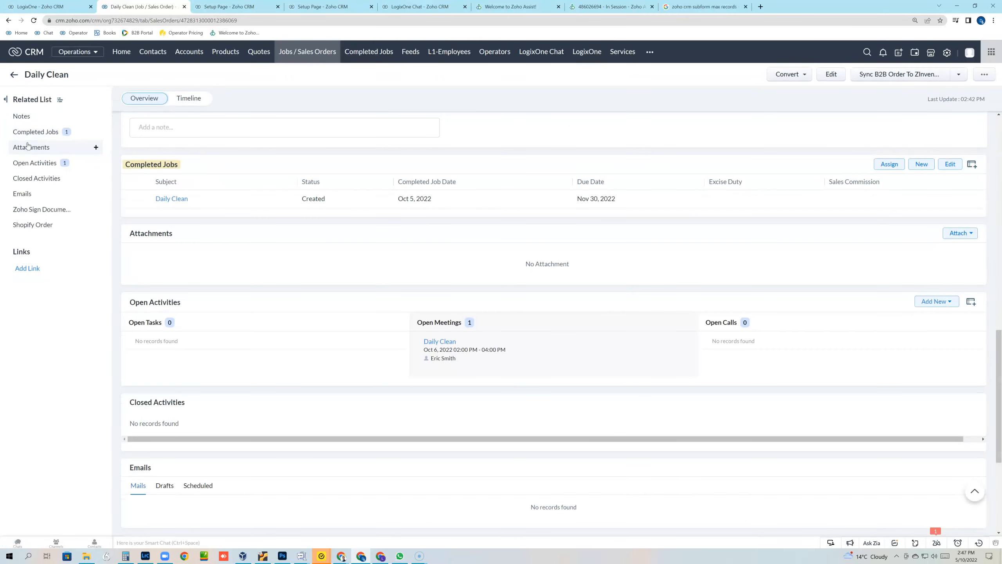
pyautogui.click(309, 3)
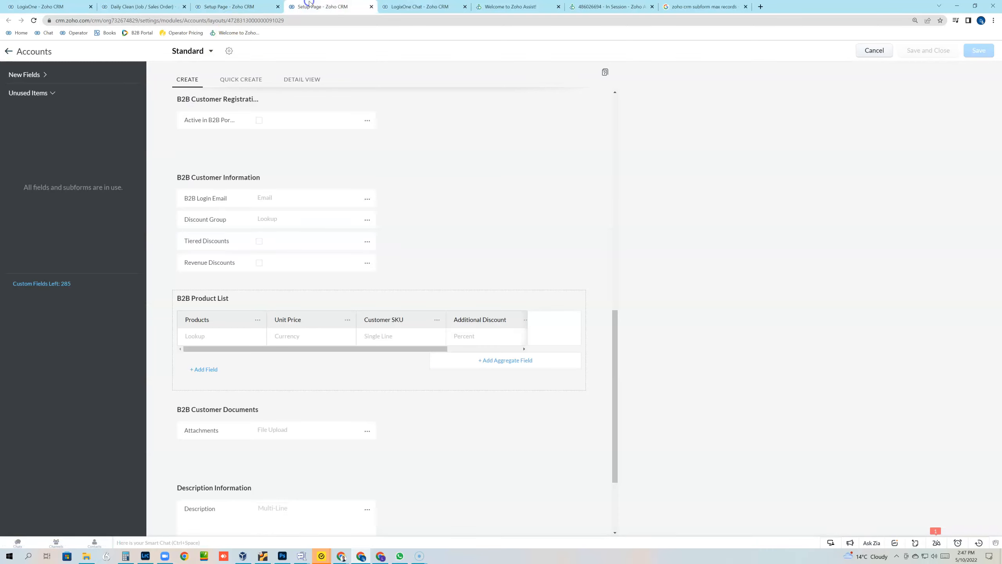
pyautogui.click(237, 6)
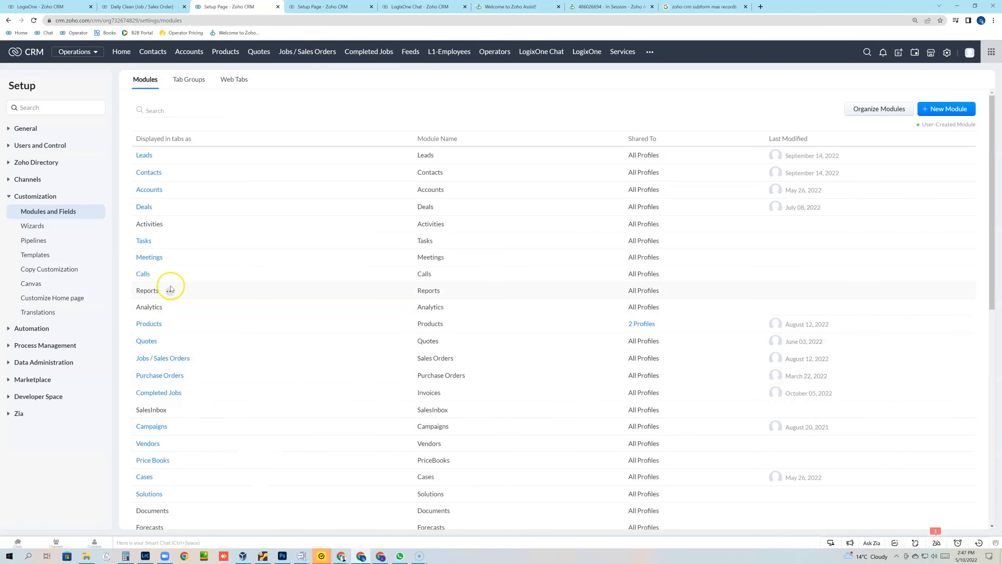
# Step: Change the Completed Jobs module's singular name to 'Completed Job Info' and return to the Daily Clean record
pyautogui.click(192, 393)
pyautogui.click(211, 402)
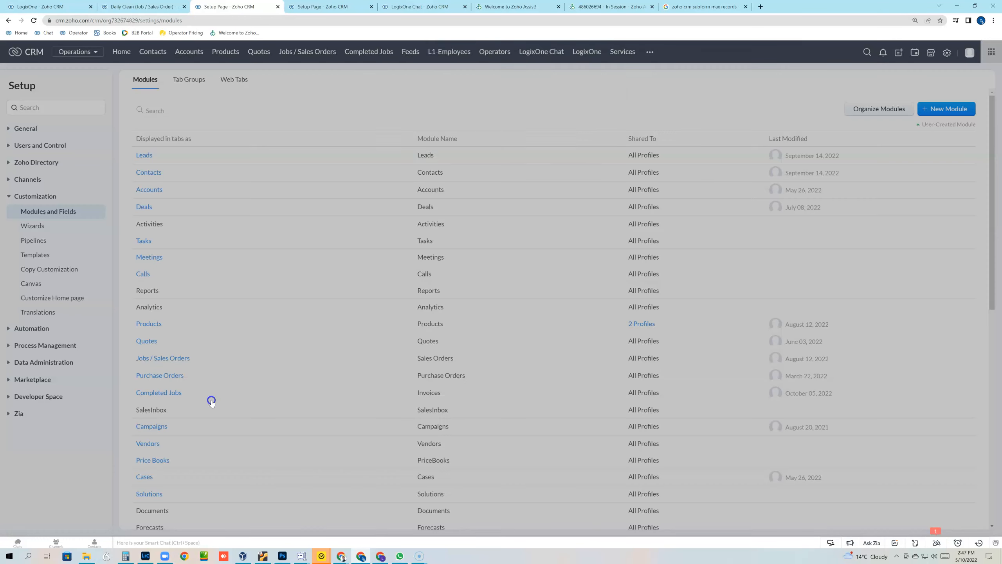
pyautogui.click(441, 79)
pyautogui.press('BackSpace')
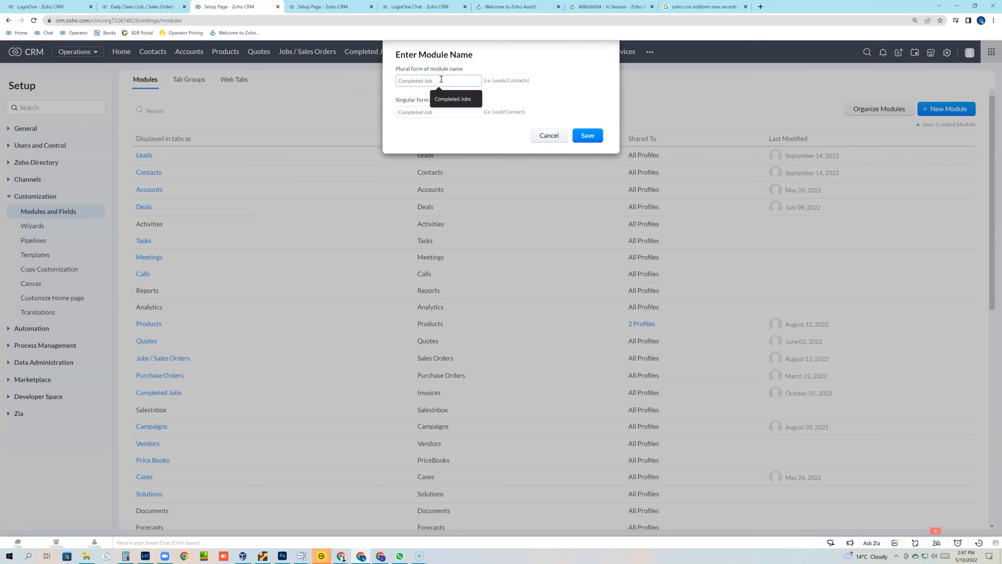
pyautogui.write('Info')
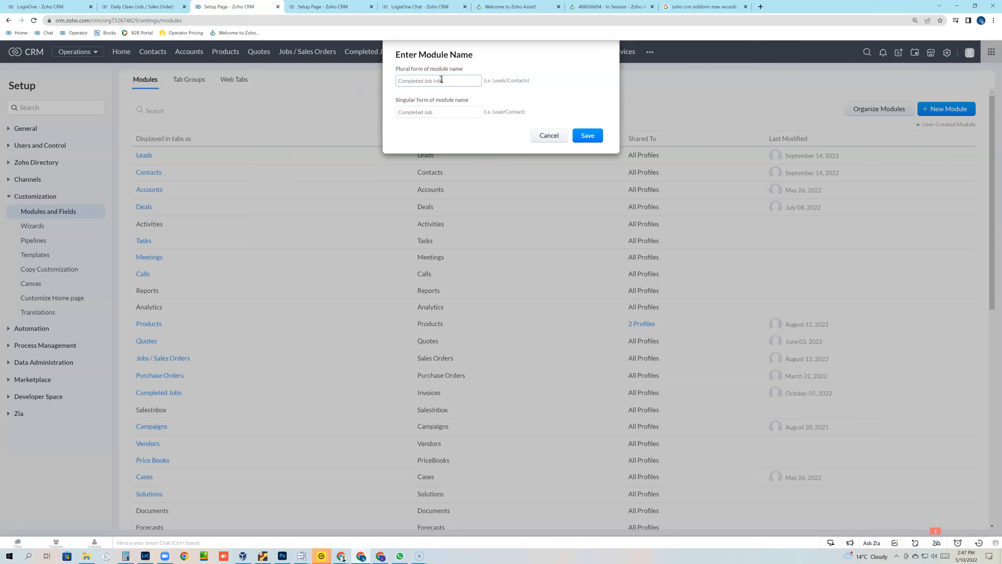
pyautogui.click(439, 111)
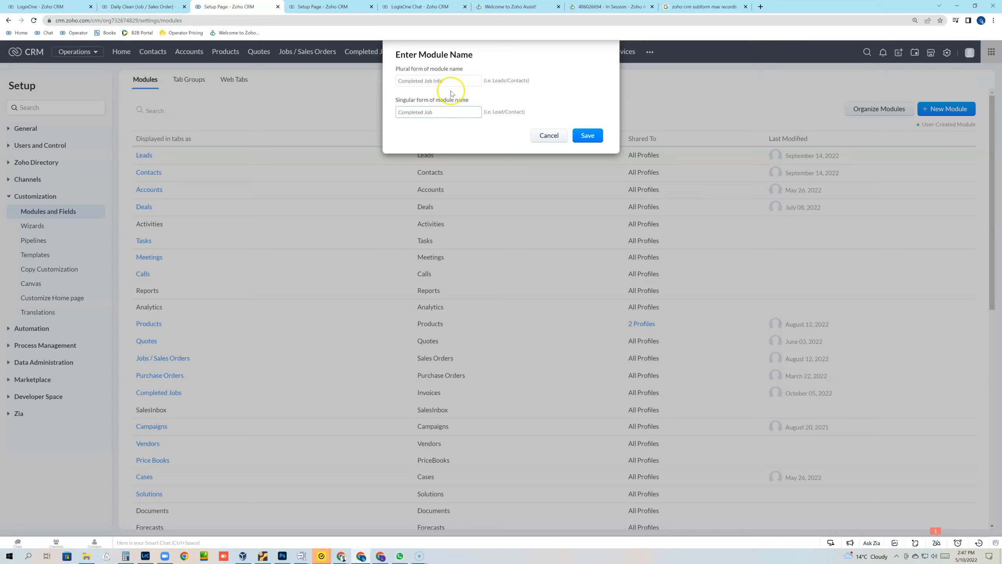
pyautogui.click(433, 83)
pyautogui.doubleClick(429, 113)
pyautogui.click(449, 82)
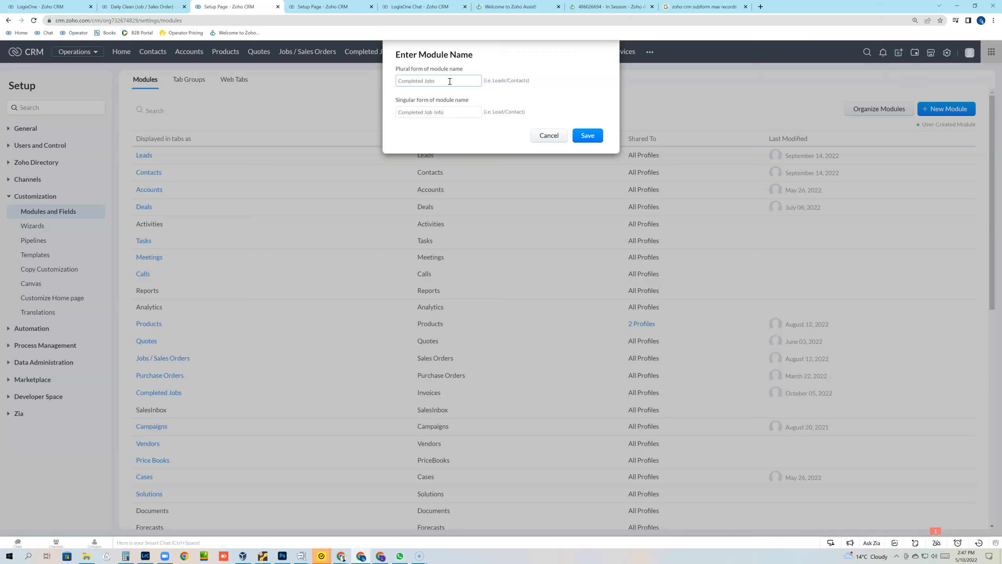
pyautogui.click(596, 137)
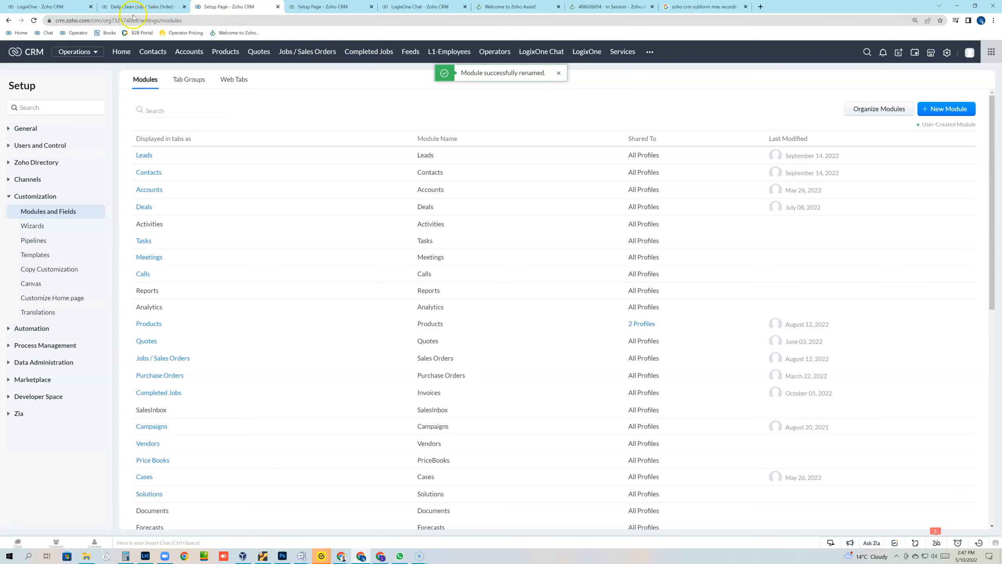
pyautogui.click(136, 8)
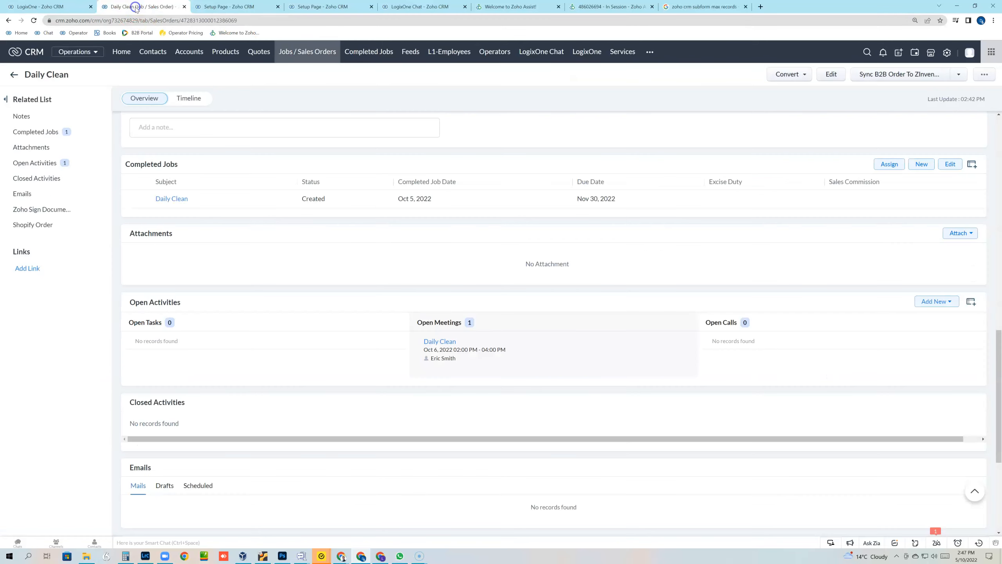
# Step: Reload the job page and open the linked Daily Clean completed job from the Completed Jobs related list
pyautogui.click(33, 20)
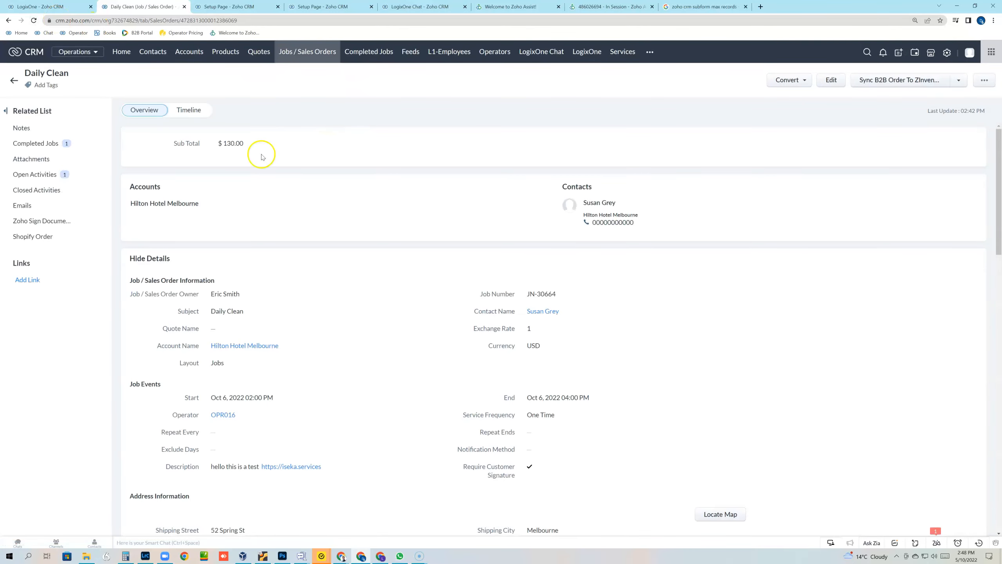
pyautogui.click(36, 144)
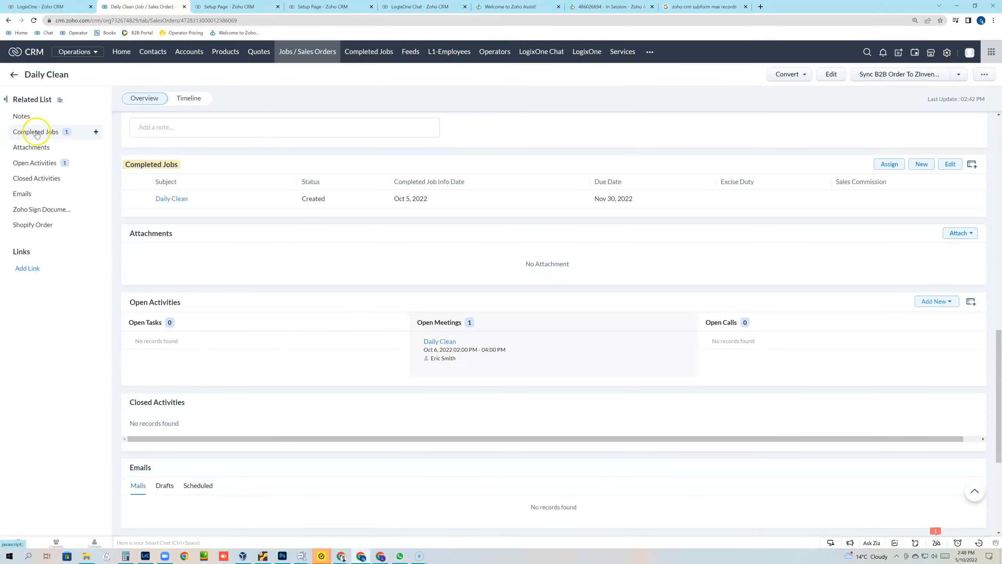
pyautogui.click(186, 201)
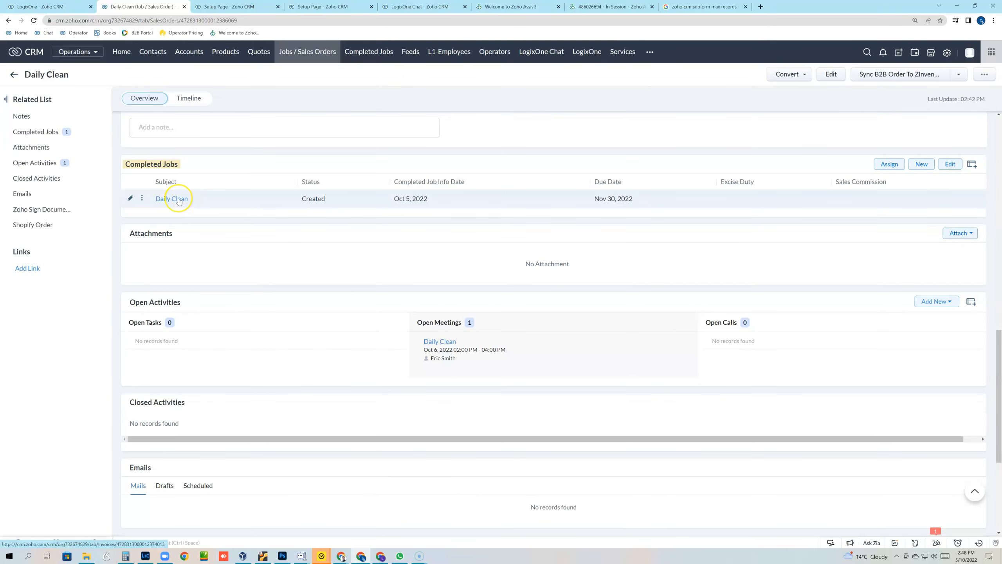
pyautogui.click(179, 200)
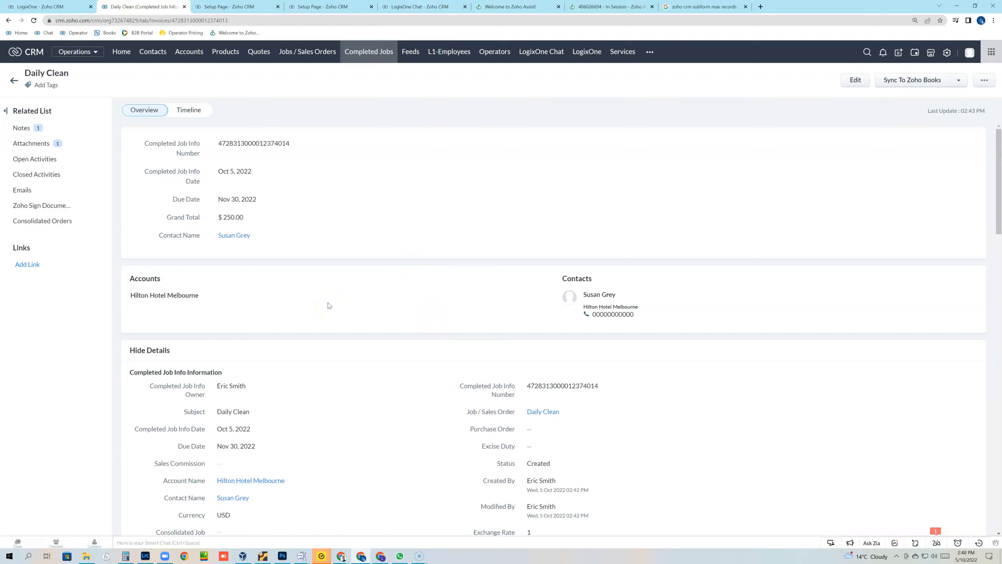
pyautogui.scroll(-3, 331, 332)
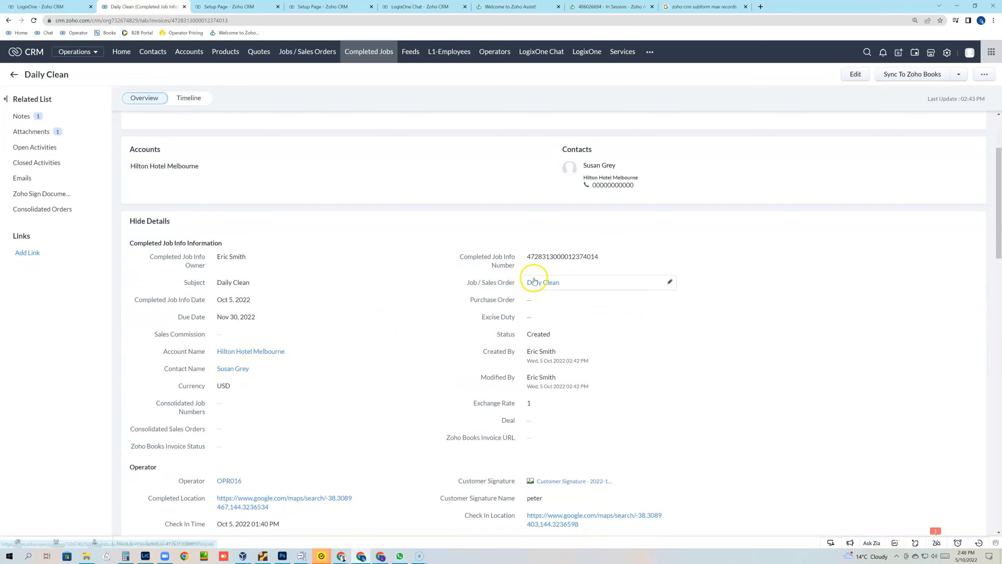
pyautogui.scroll(-3, 332, 432)
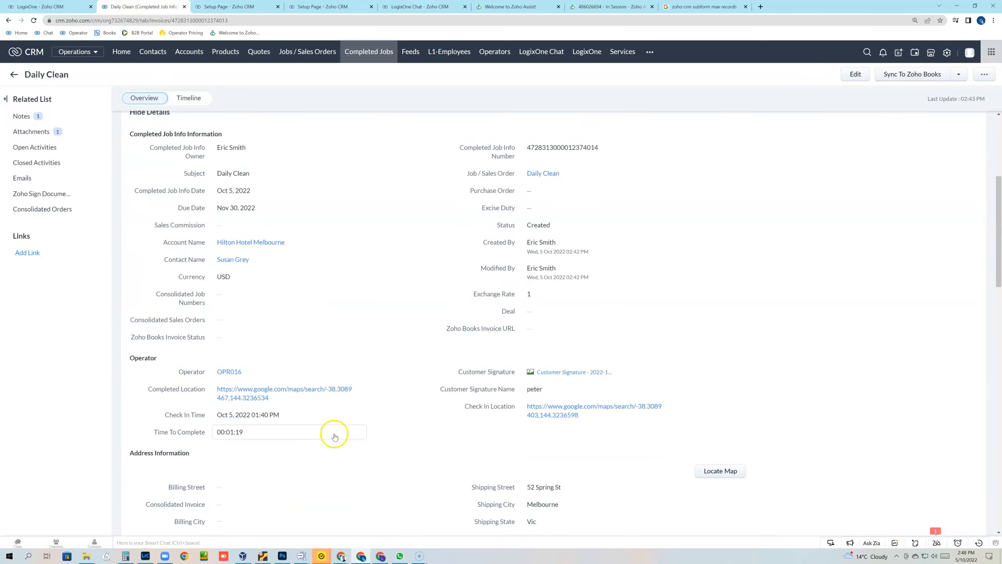
pyautogui.moveTo(228, 367)
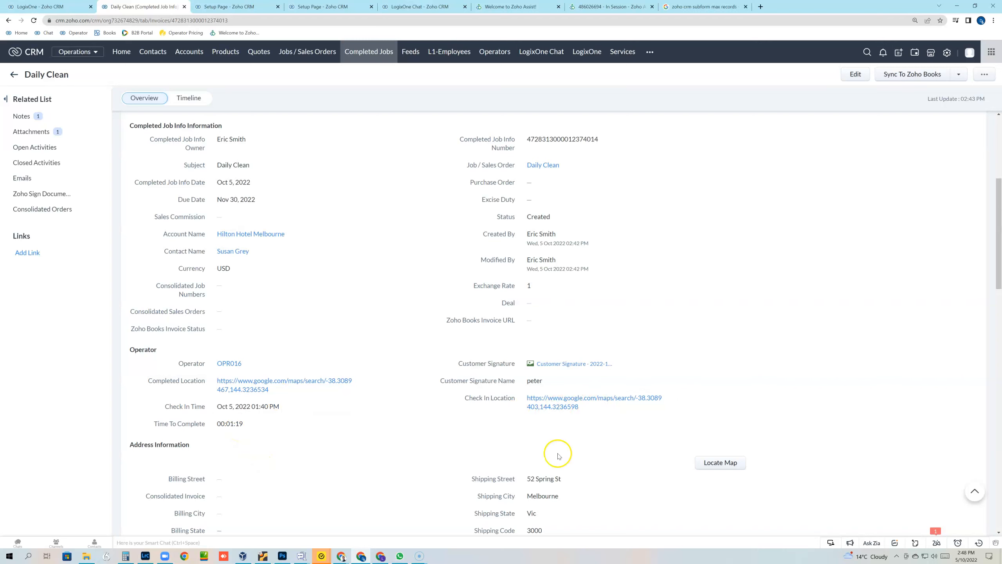
pyautogui.scroll(-5, 571, 436)
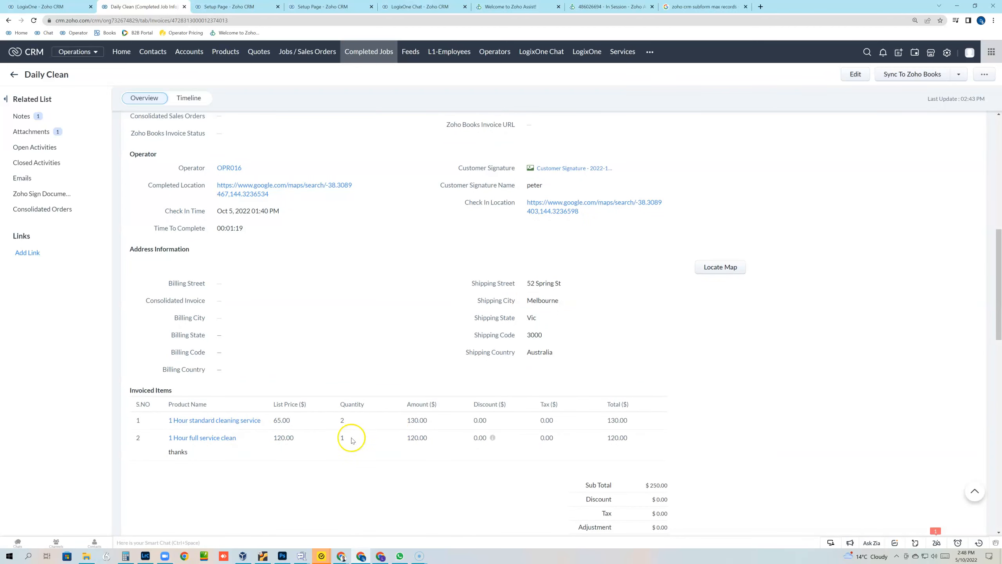
pyautogui.scroll(-5, 362, 420)
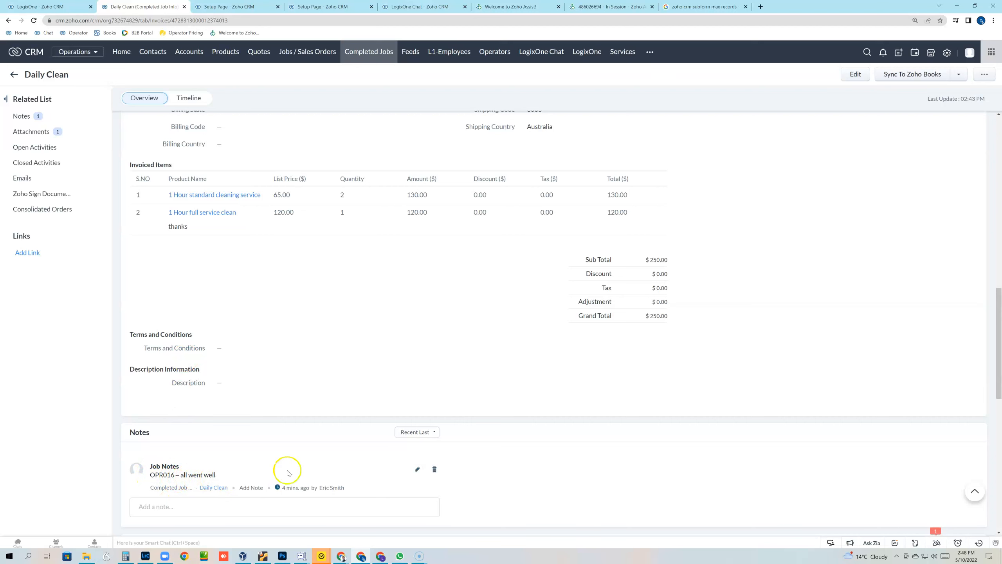
pyautogui.click(41, 138)
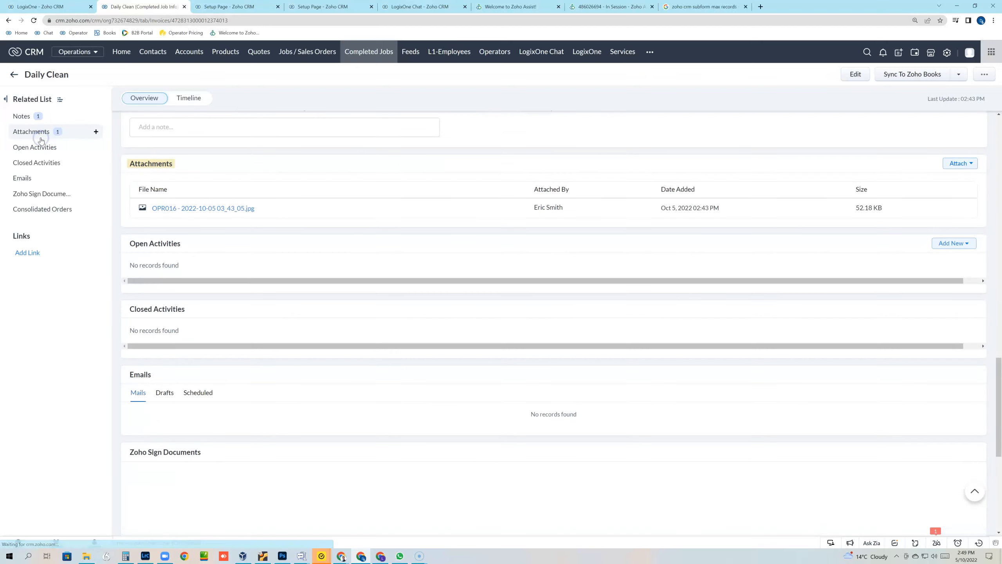
pyautogui.click(241, 208)
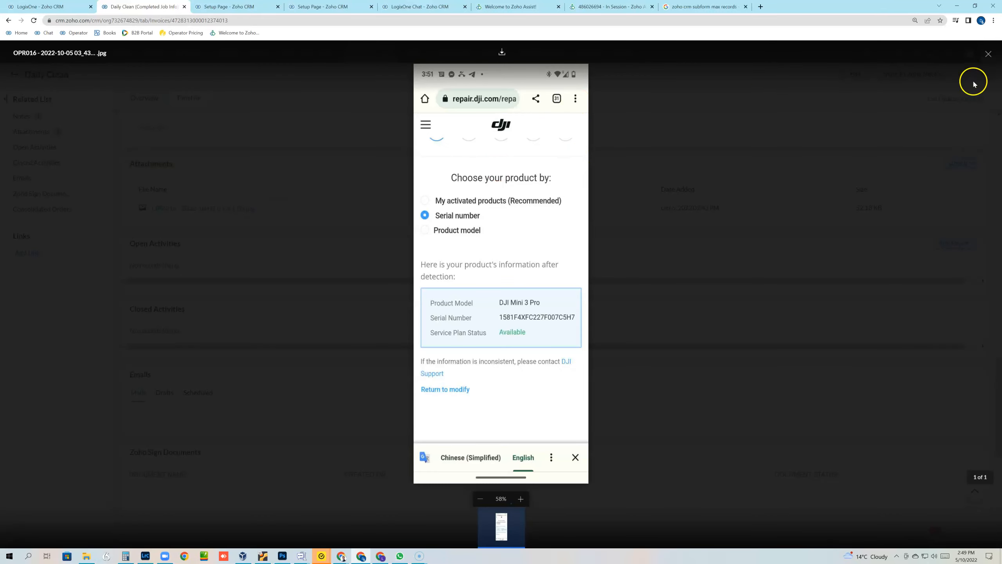
pyautogui.click(988, 54)
pyautogui.scroll(10, 385, 274)
pyautogui.scroll(10, 386, 276)
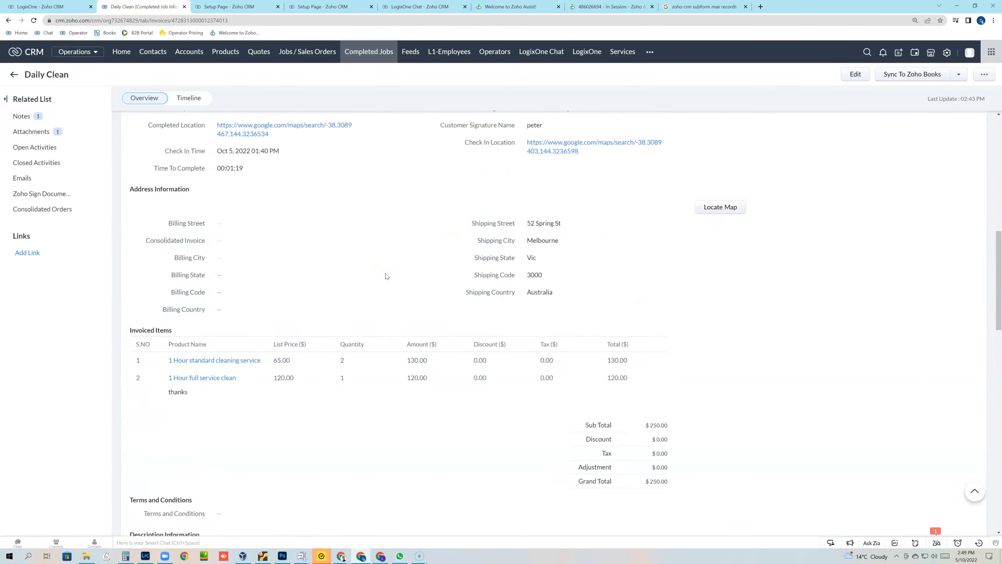
pyautogui.scroll(3, 386, 276)
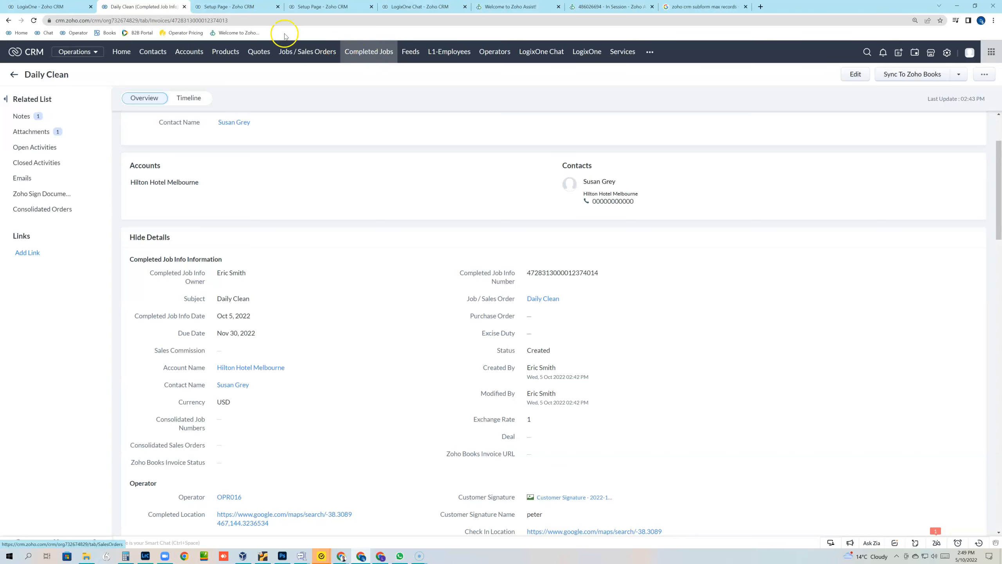
# Step: Replace the Completed Jobs module's plural and singular names with new ones and save
pyautogui.click(236, 8)
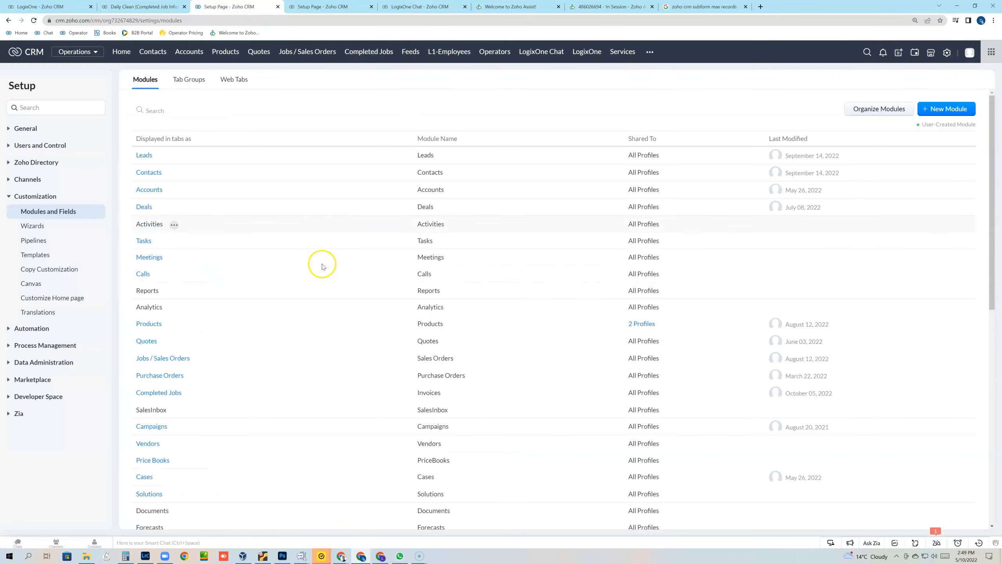
pyautogui.click(193, 393)
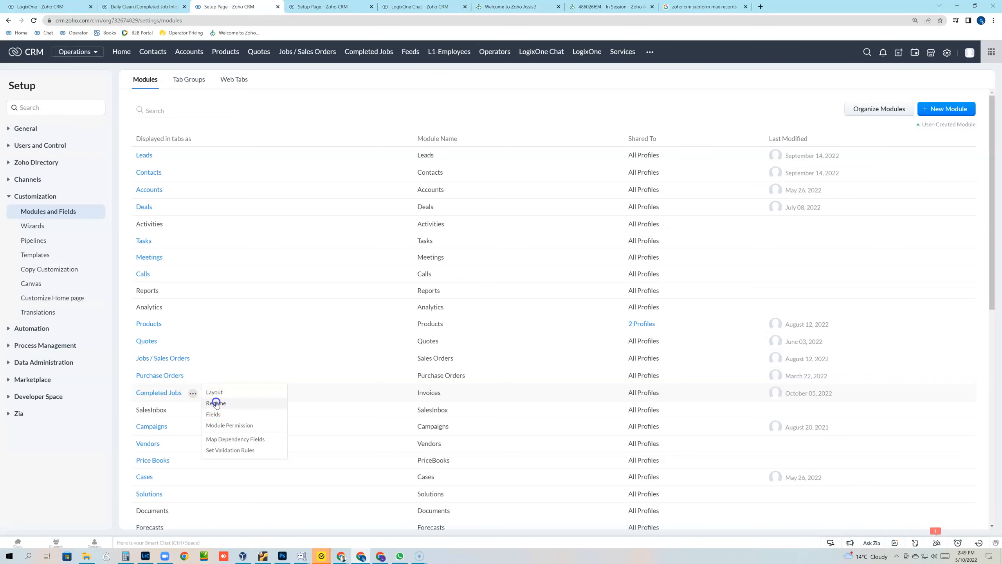
pyautogui.click(215, 403)
pyautogui.press('BackSpace')
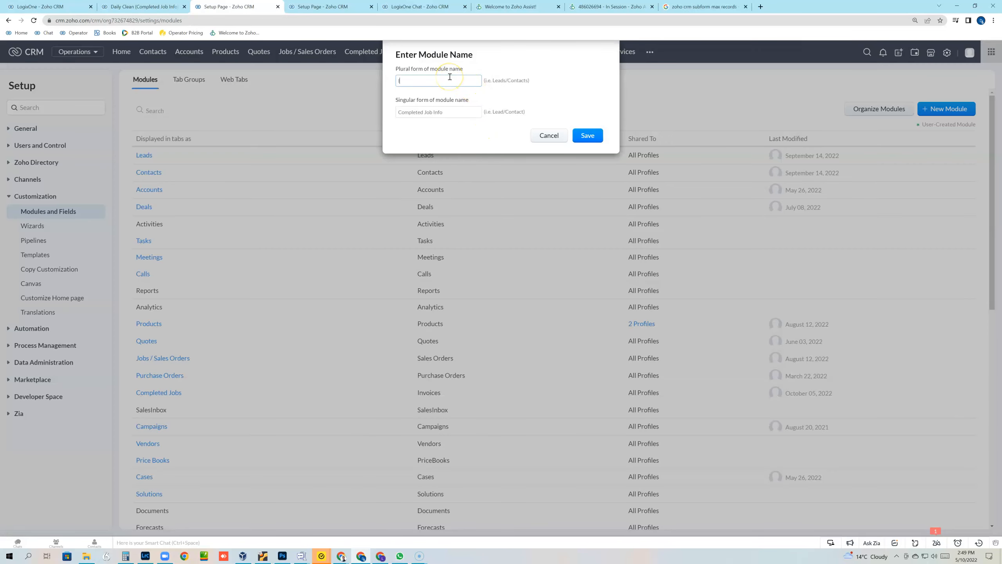
pyautogui.press('Tab')
pyautogui.press('BackSpace')
pyautogui.click(442, 83)
pyautogui.click(428, 116)
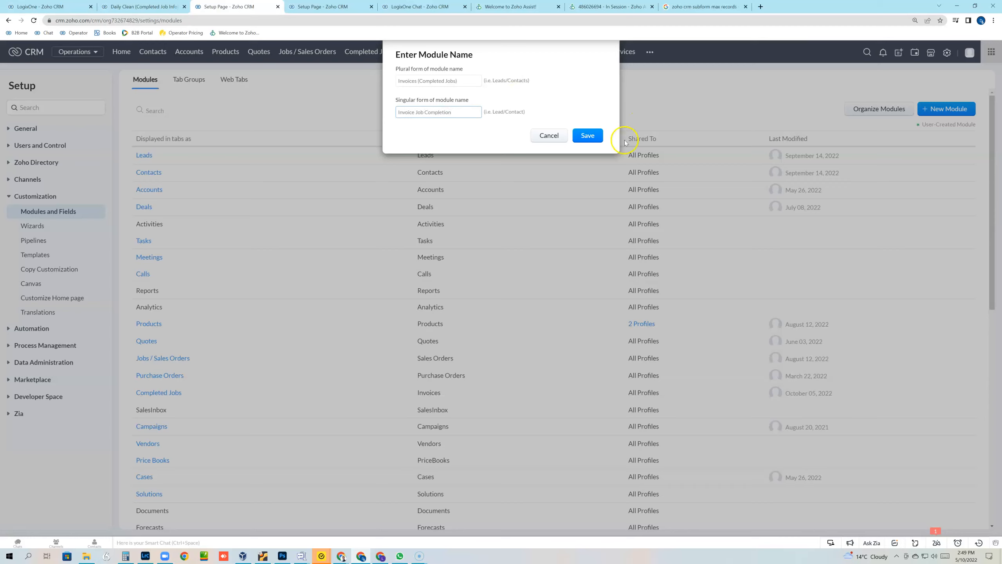
pyautogui.click(593, 138)
# Step: Fix the plural name by removing the parentheses so it reads 'Invoices /Completed Jobs', and save
pyautogui.click(421, 80)
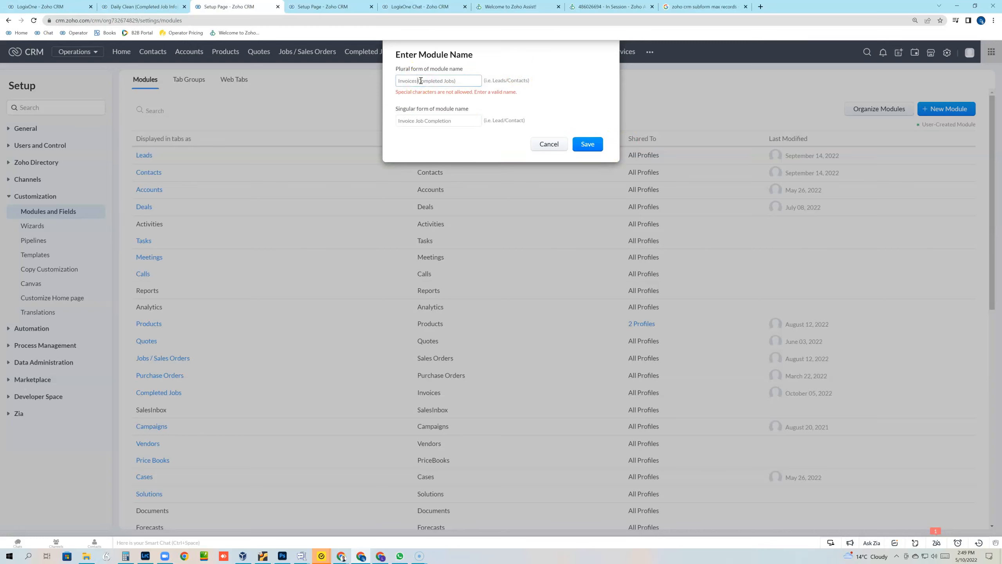
pyautogui.click(460, 79)
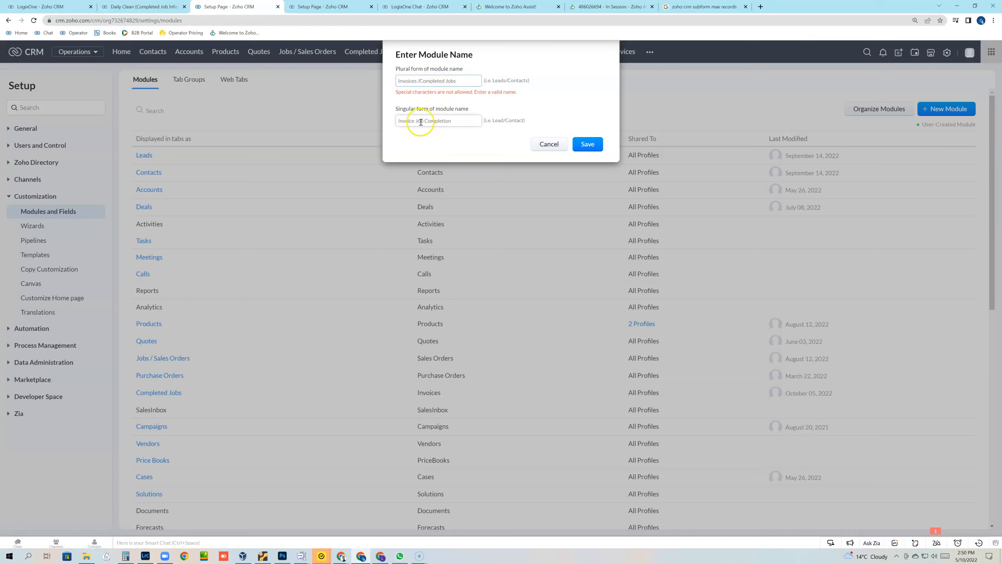
pyautogui.click(588, 144)
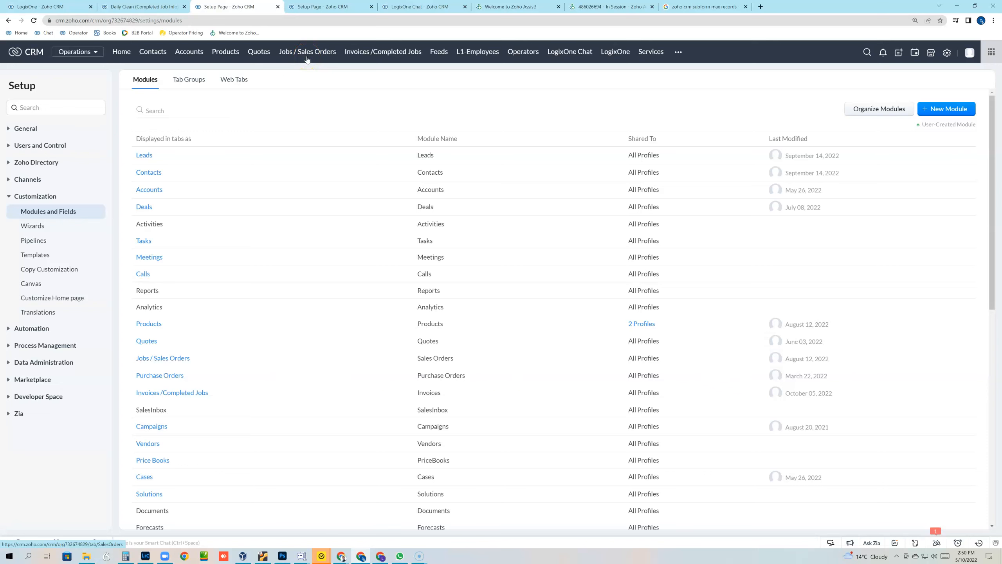
pyautogui.click(145, 7)
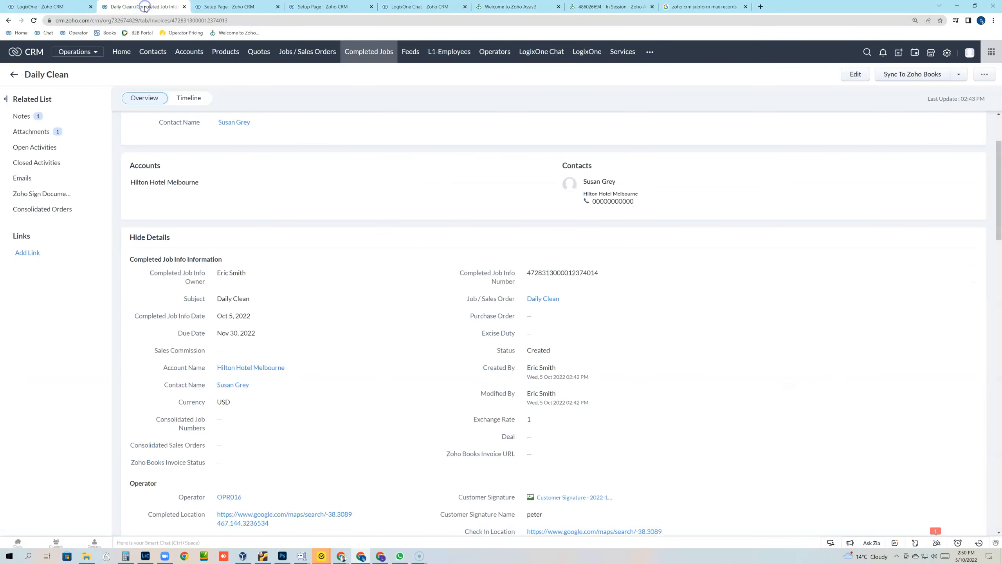
# Step: Open the Jobs / Sales Orders list and reload so the navigation shows 'Invoices /Completed Jobs'
pyautogui.click(300, 54)
pyautogui.click(34, 20)
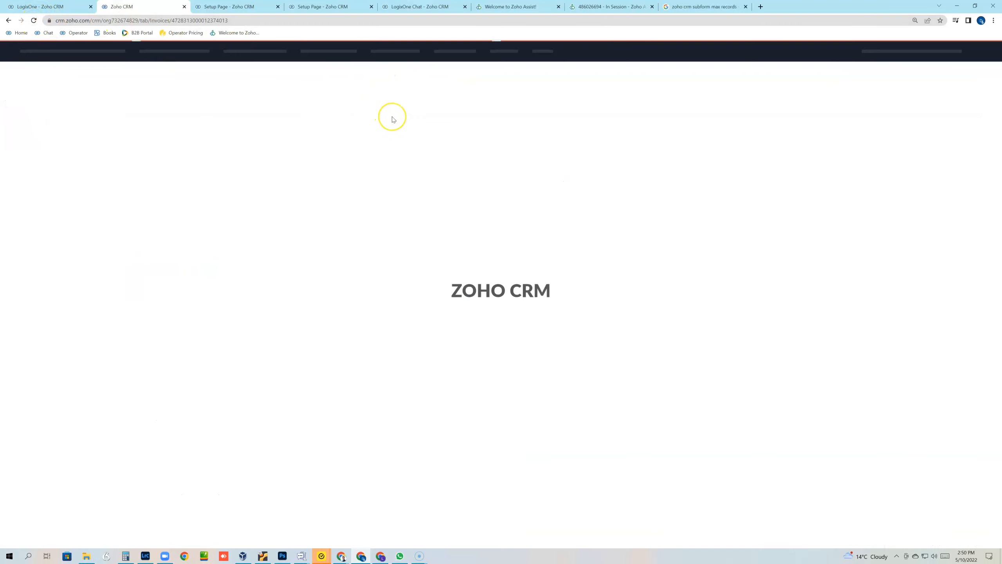